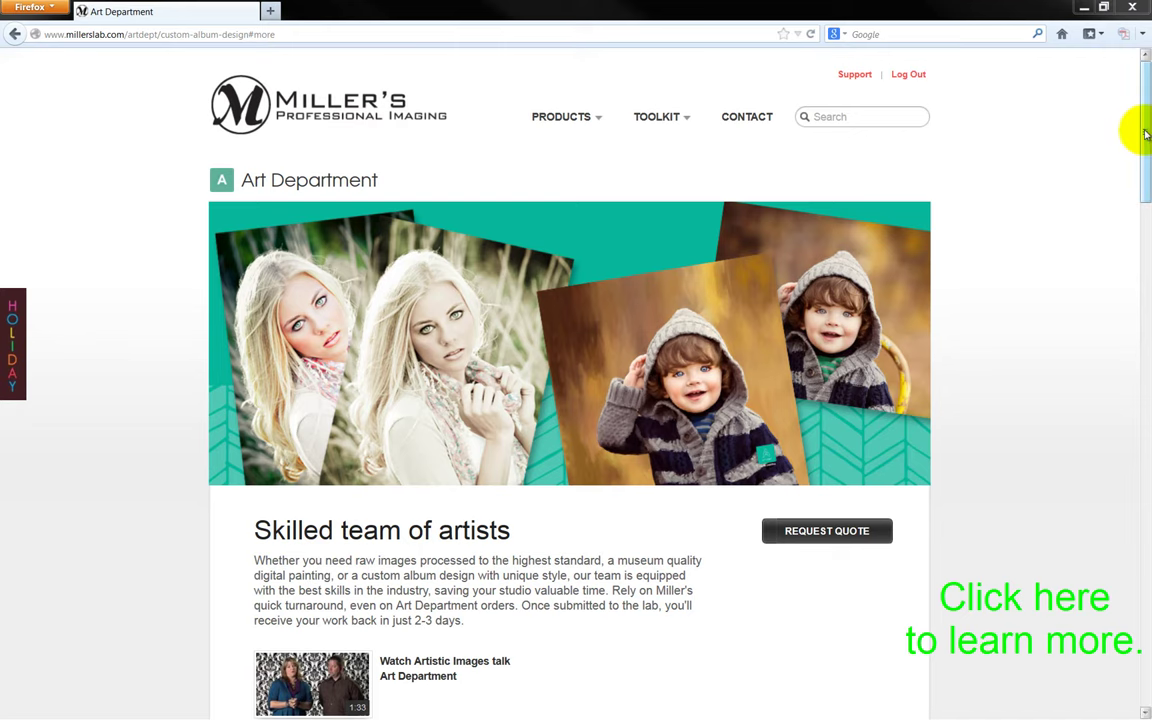
Scroll down the Art Department page to bring up Miller's Designer Plus.
left_click_drag(1145, 132, 1106, 545)
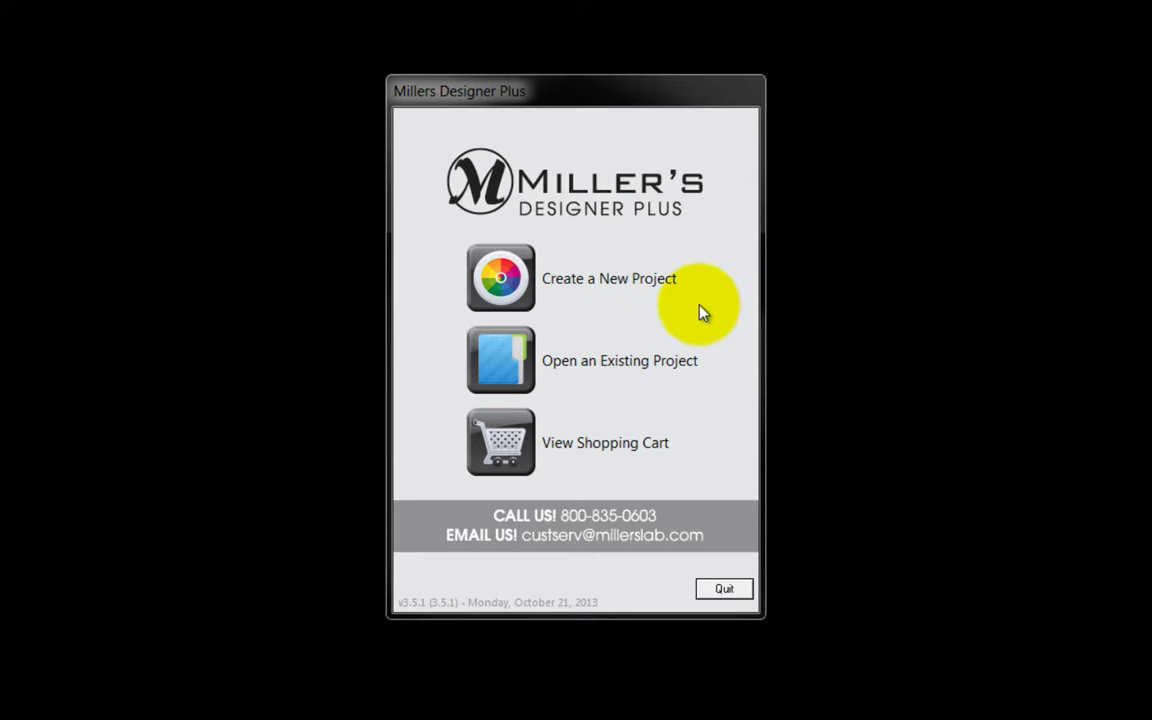
Create a new project under Art Dept - Custom Design Service Only > Custom Designed Signature Album.
left_click(505, 278)
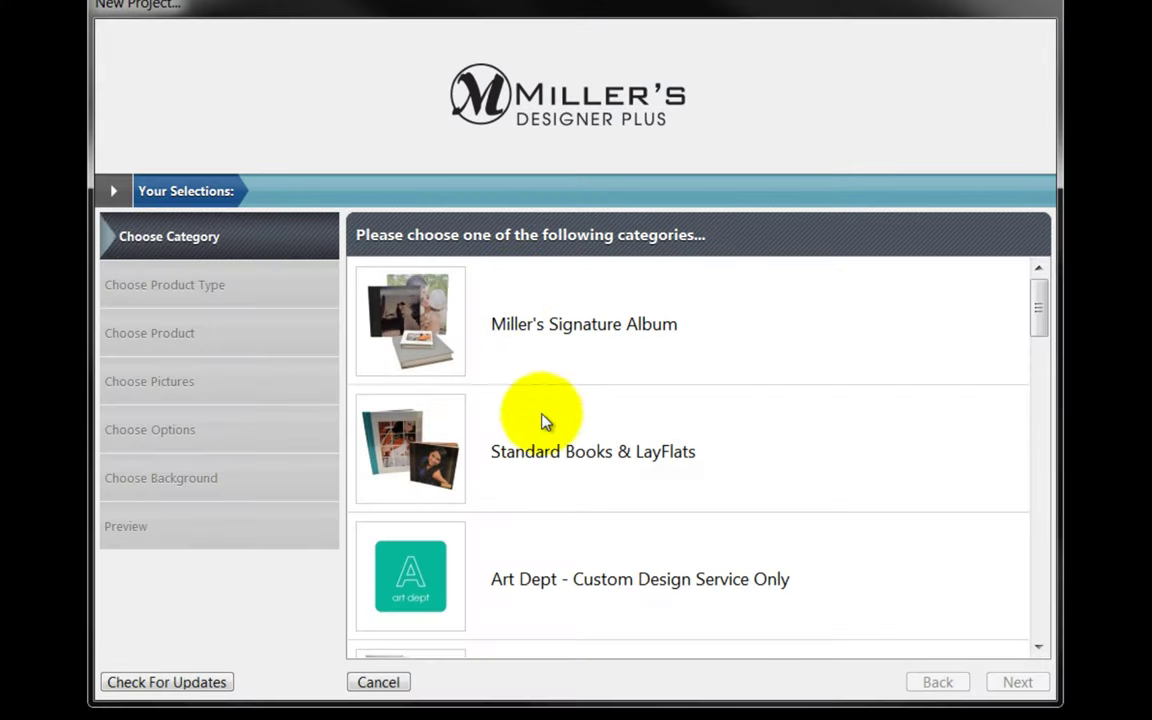
left_click(419, 580)
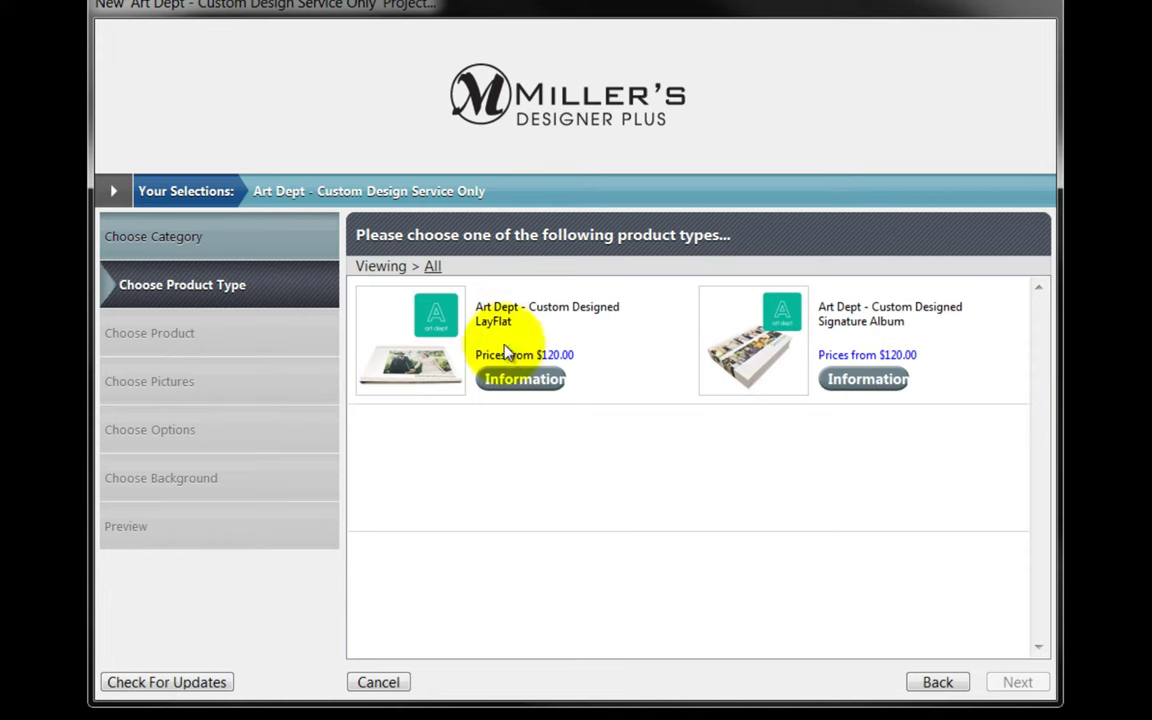
left_click(780, 334)
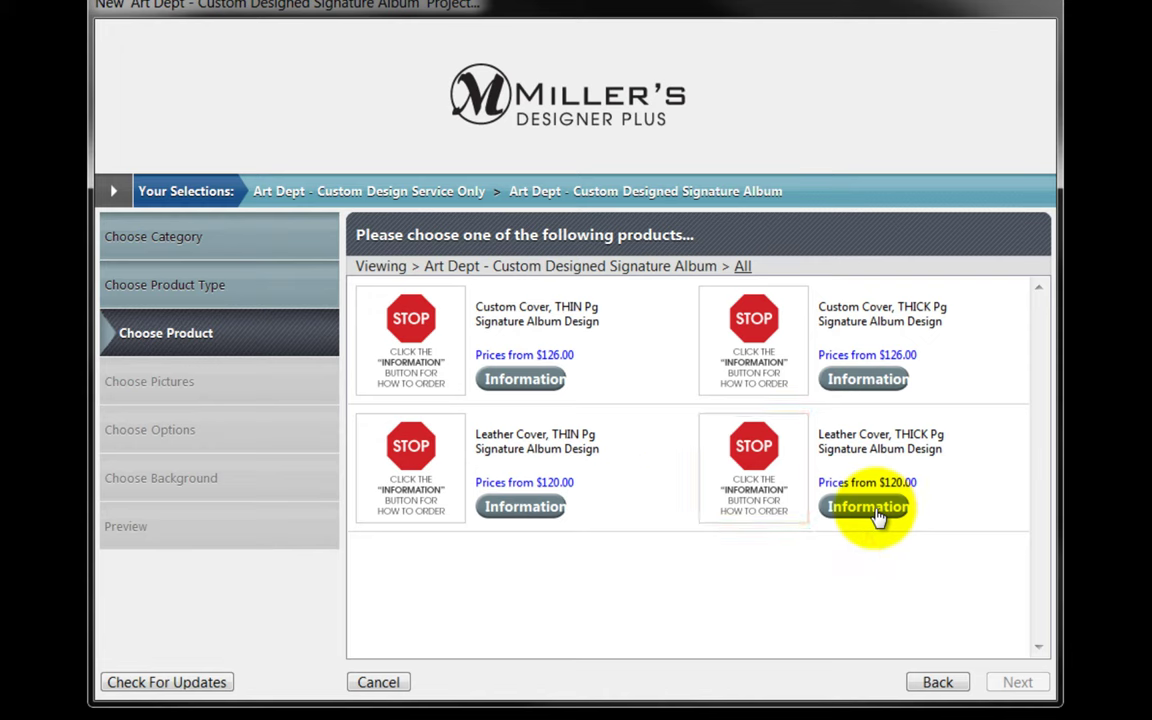
Choose the Custom Cover, THICK Pg Signature Album Design and build it with the wizard.
left_click(756, 318)
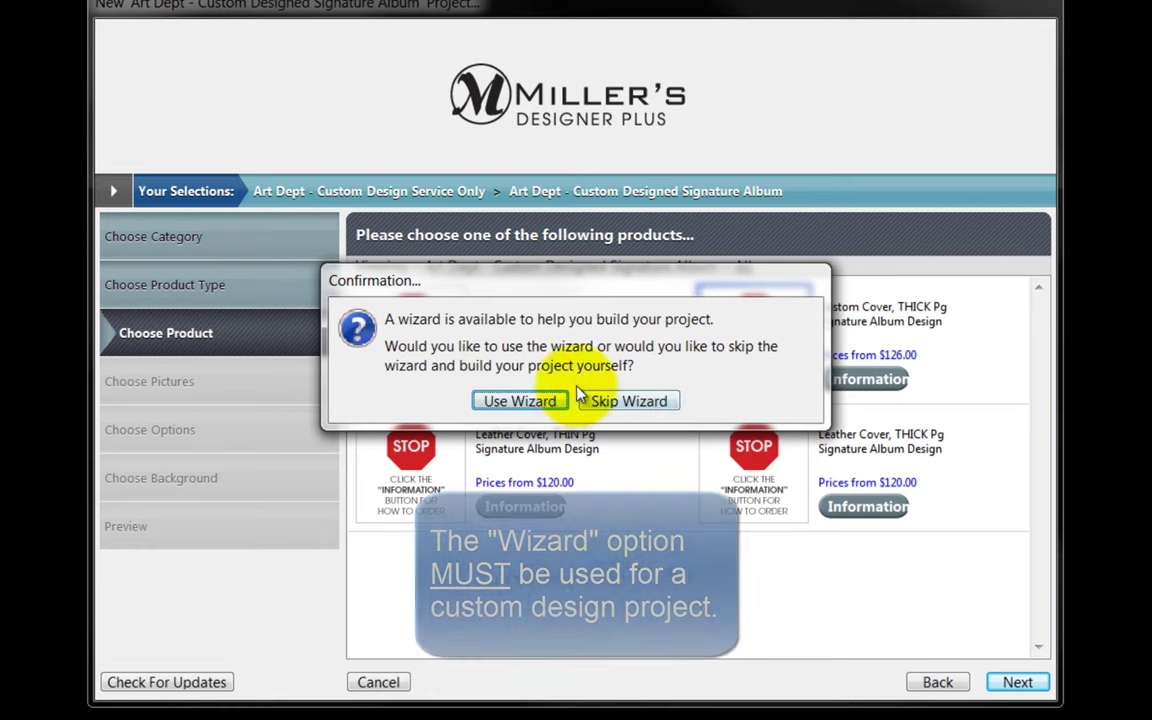
left_click(518, 401)
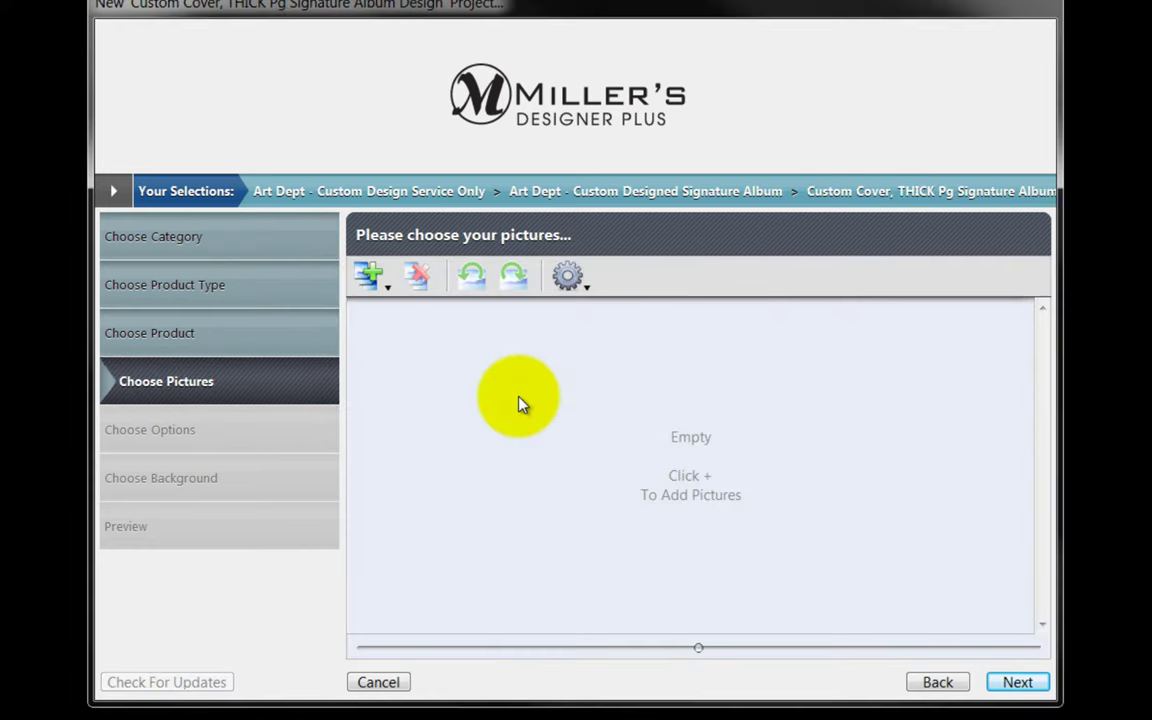
Add all pictures from the My Pictures > AdamsWedding1 folder.
left_click(372, 280)
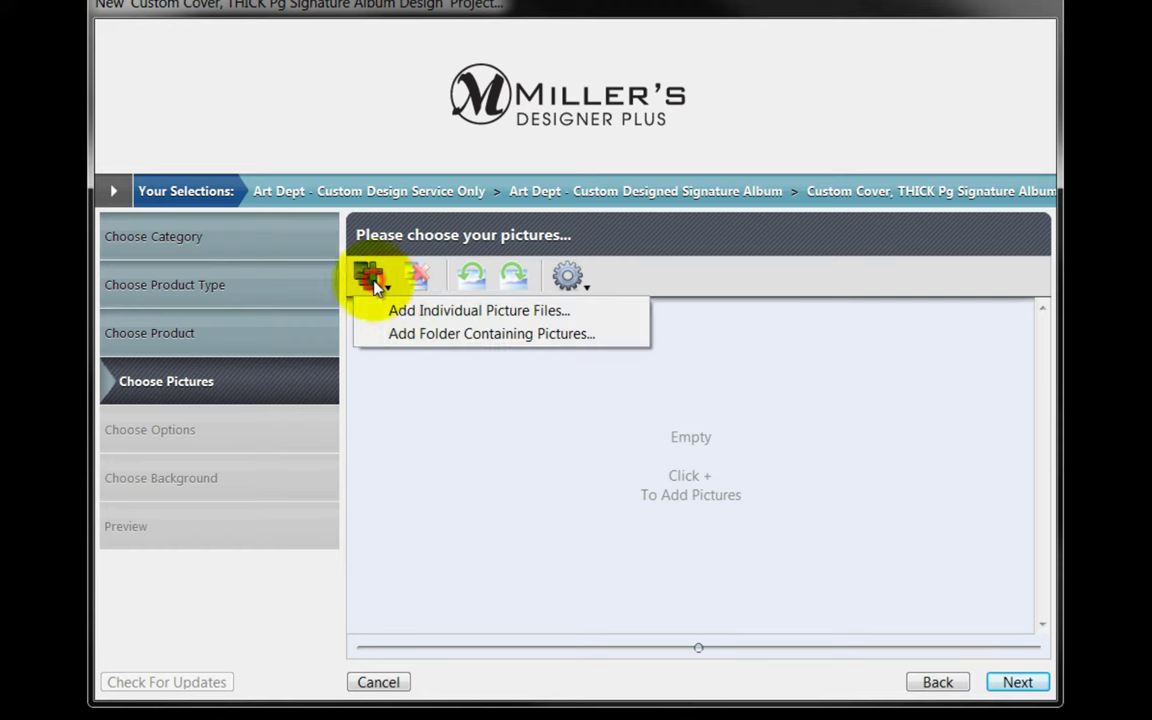
left_click(446, 334)
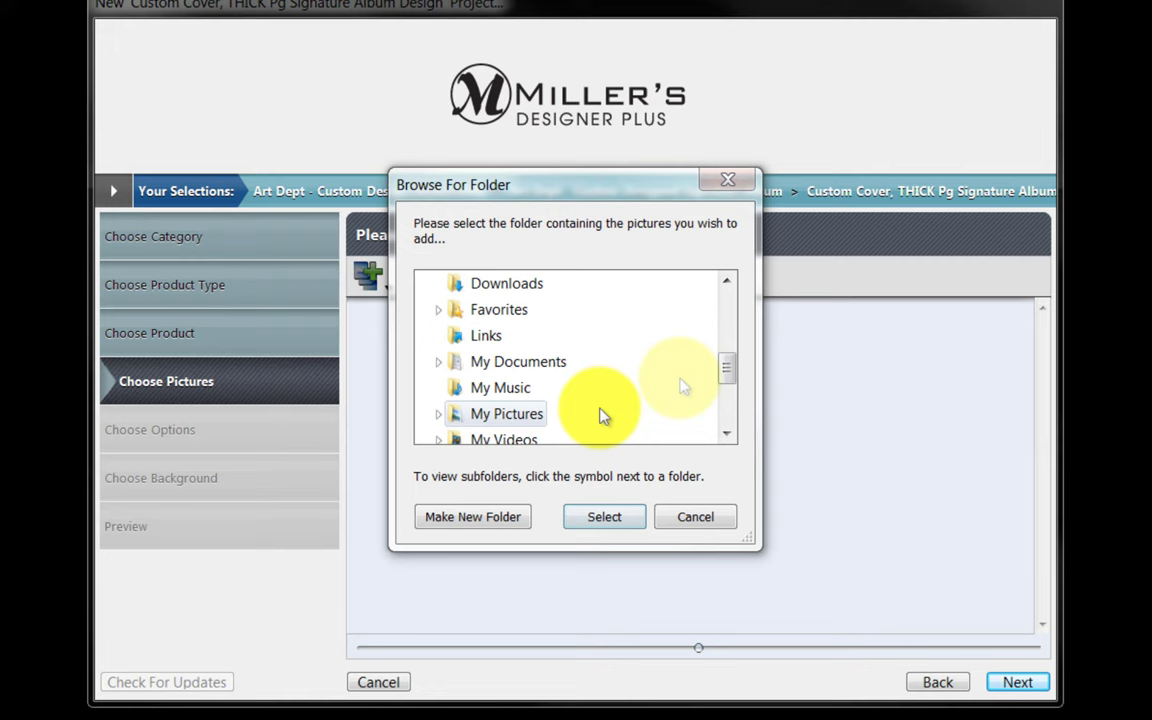
double_click(519, 418)
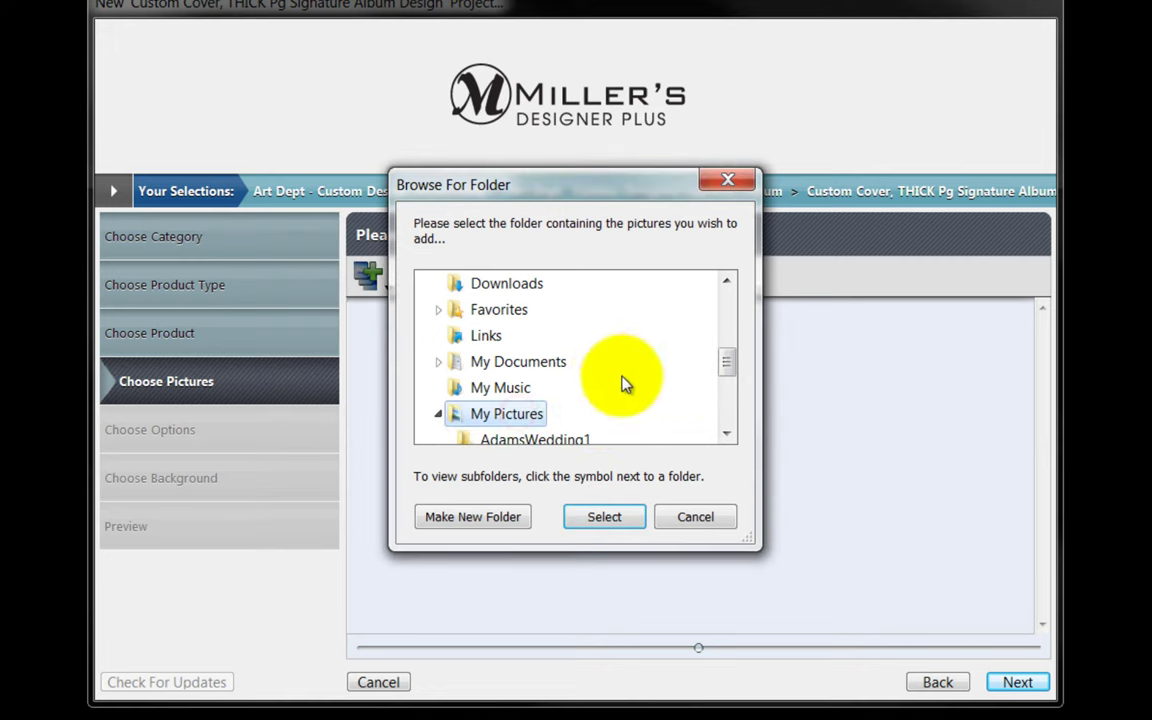
scroll(622, 380, "down", 2)
left_click(578, 288)
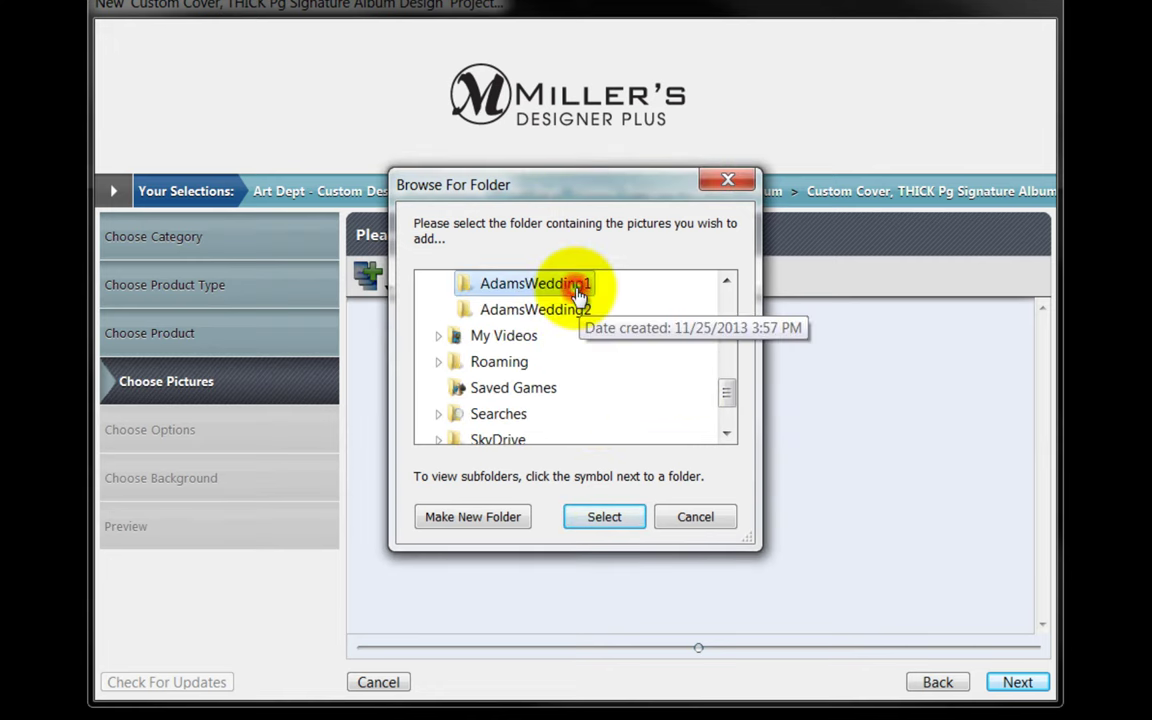
left_click(604, 516)
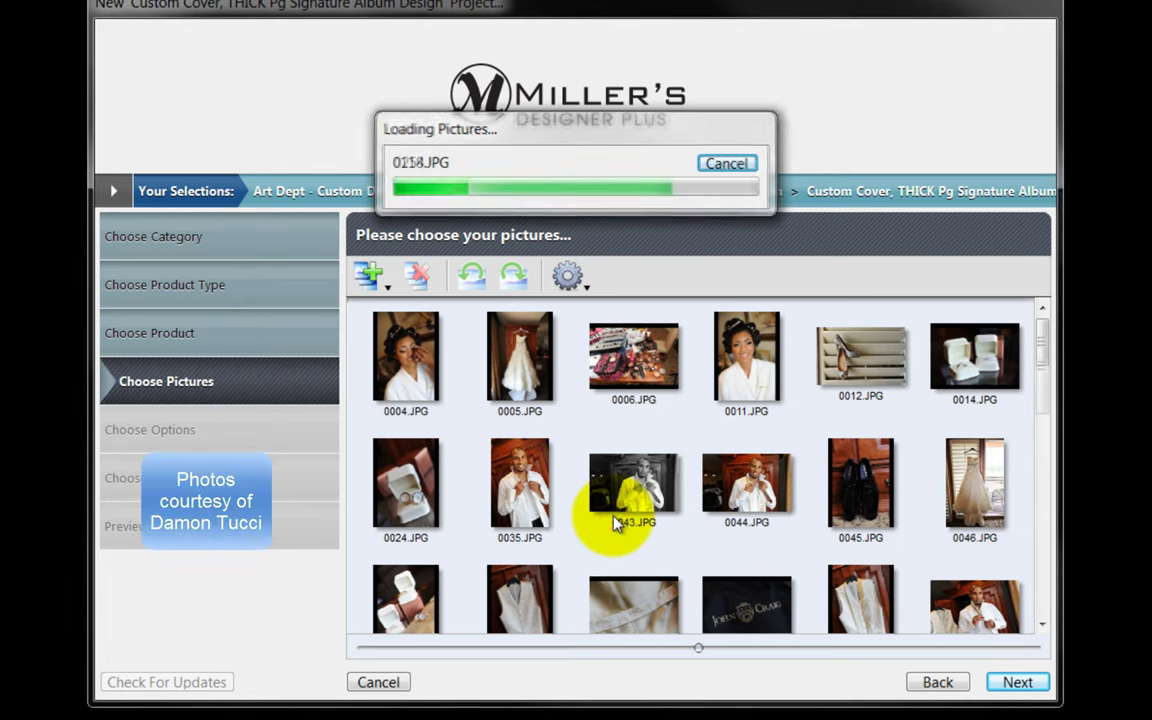
Add all pictures from the AdamsWedding2 folder as well.
left_click(360, 277)
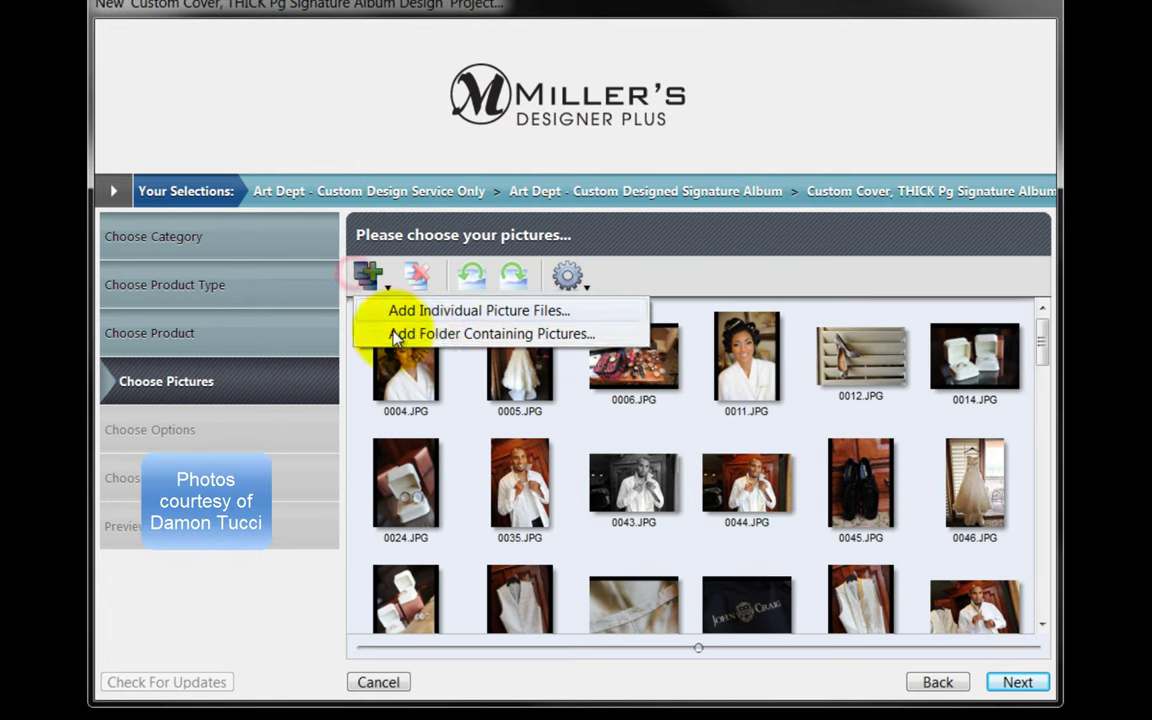
left_click(413, 332)
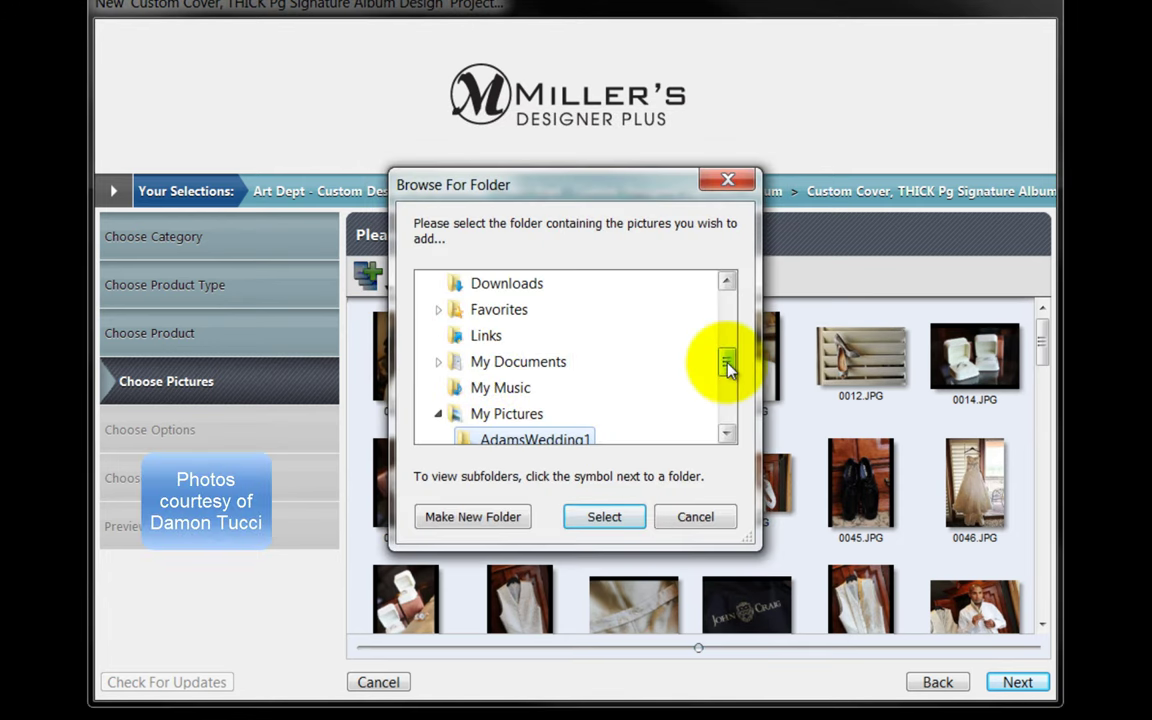
left_click_drag(727, 368, 727, 391)
left_click(578, 310)
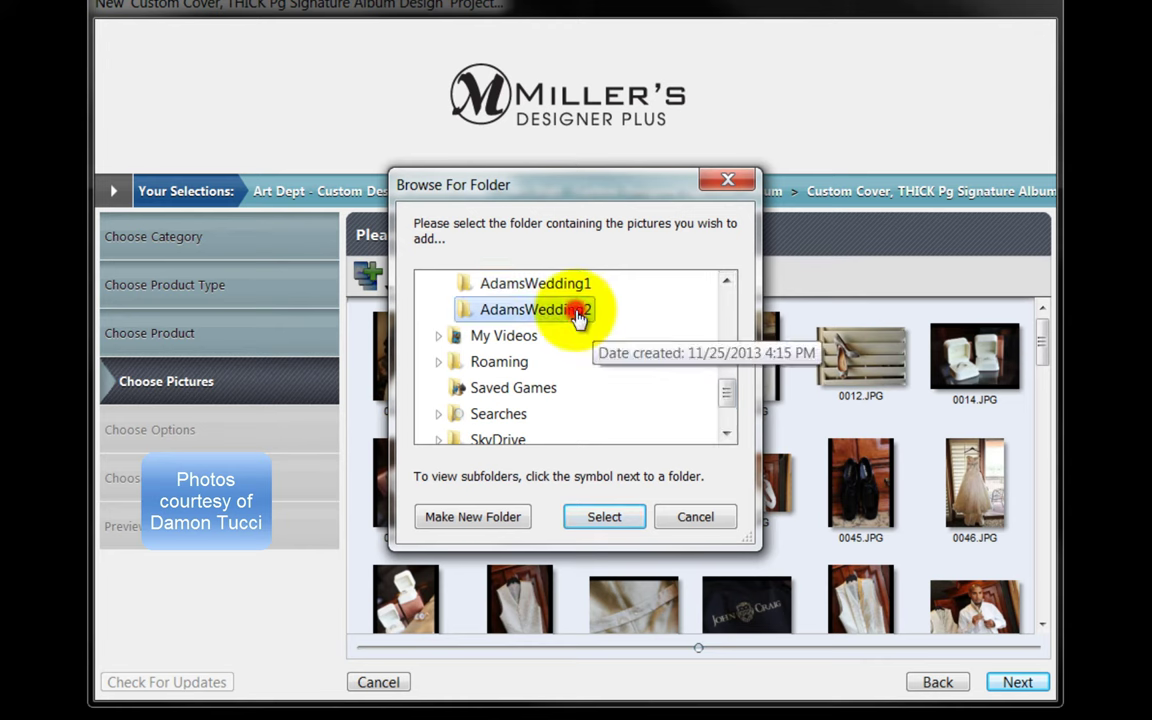
left_click(602, 514)
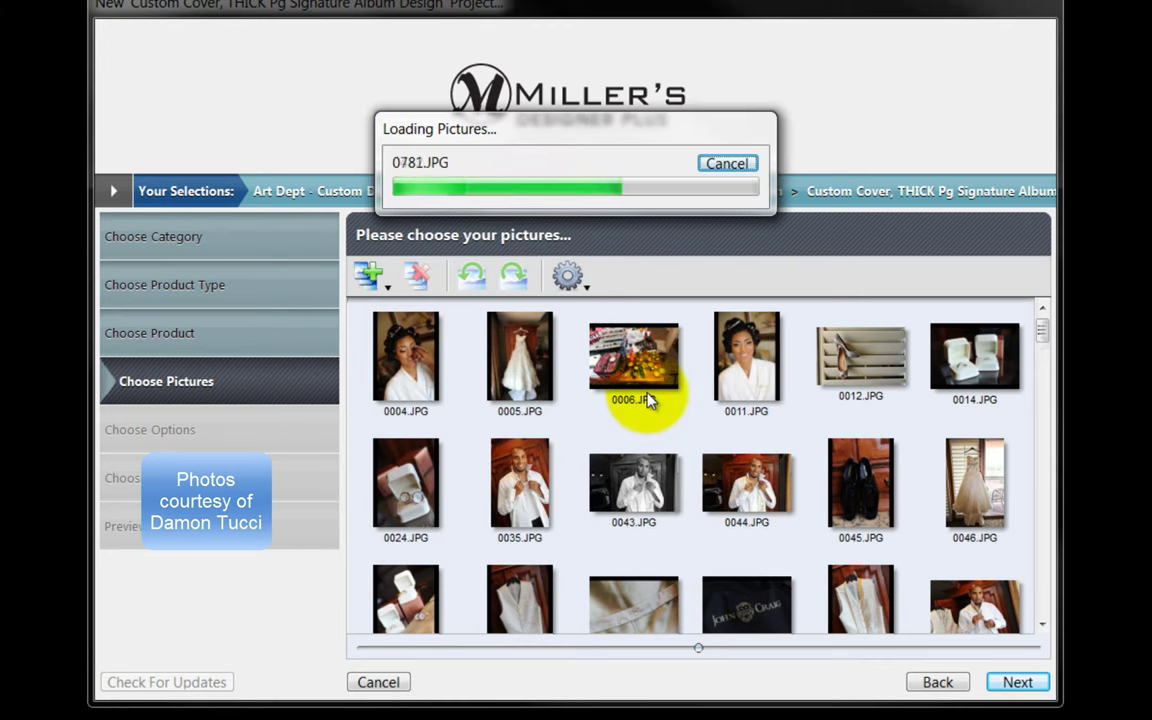
Set the album page layout to one picture per page.
left_click(997, 682)
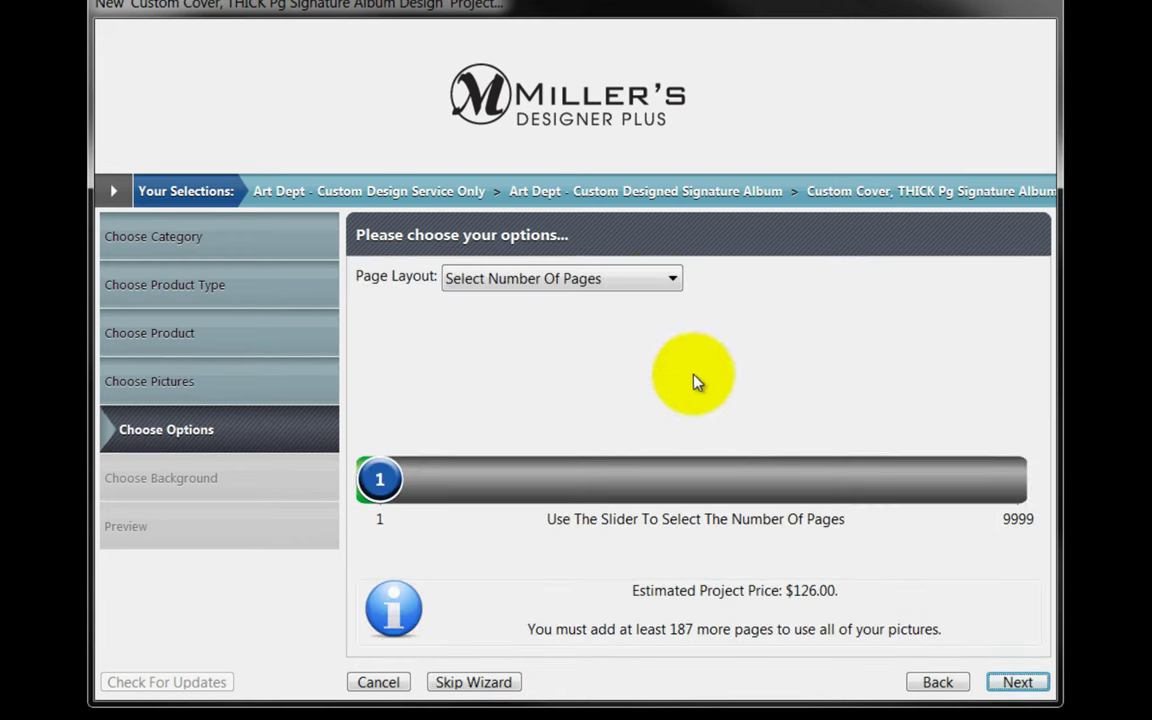
left_click(664, 281)
left_click(575, 322)
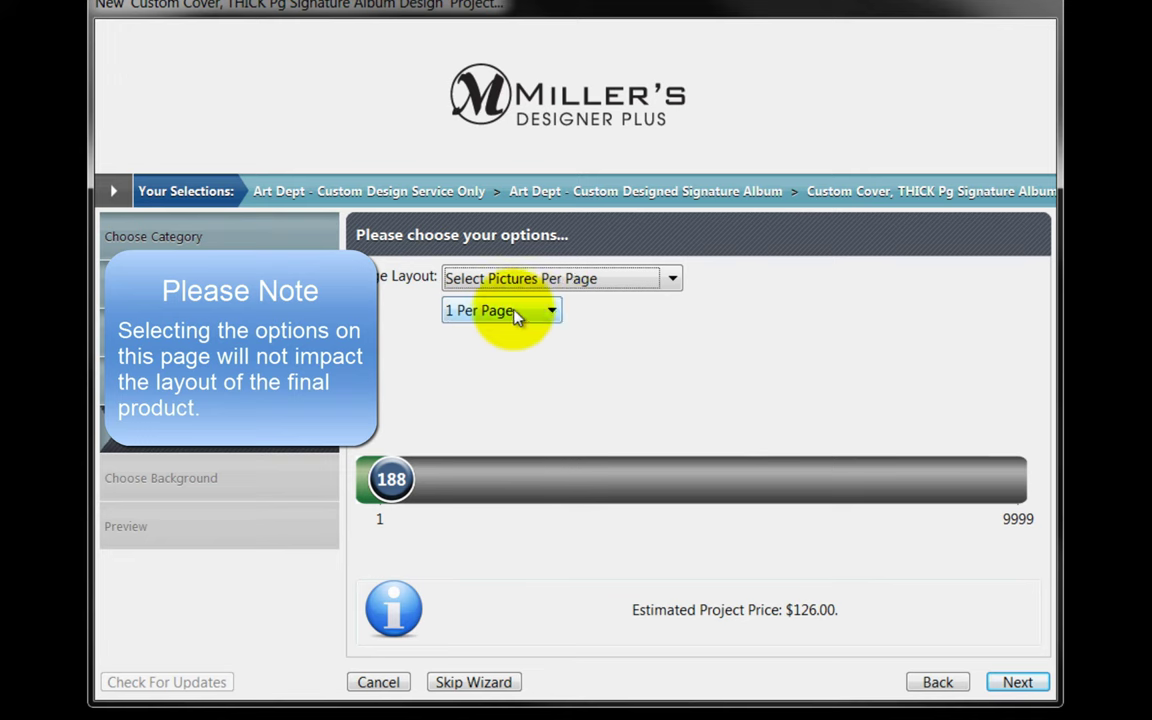
left_click(552, 312)
left_click(506, 337)
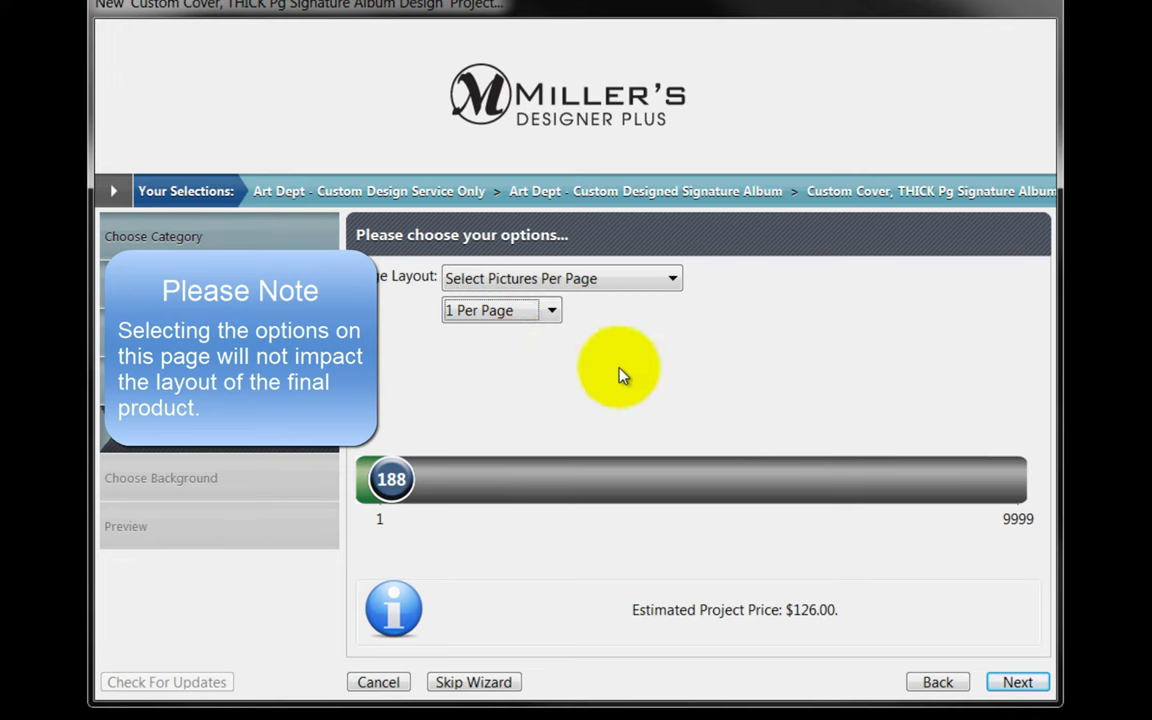
Leave the Page Background on 'Do Not Change Background'.
left_click(1022, 682)
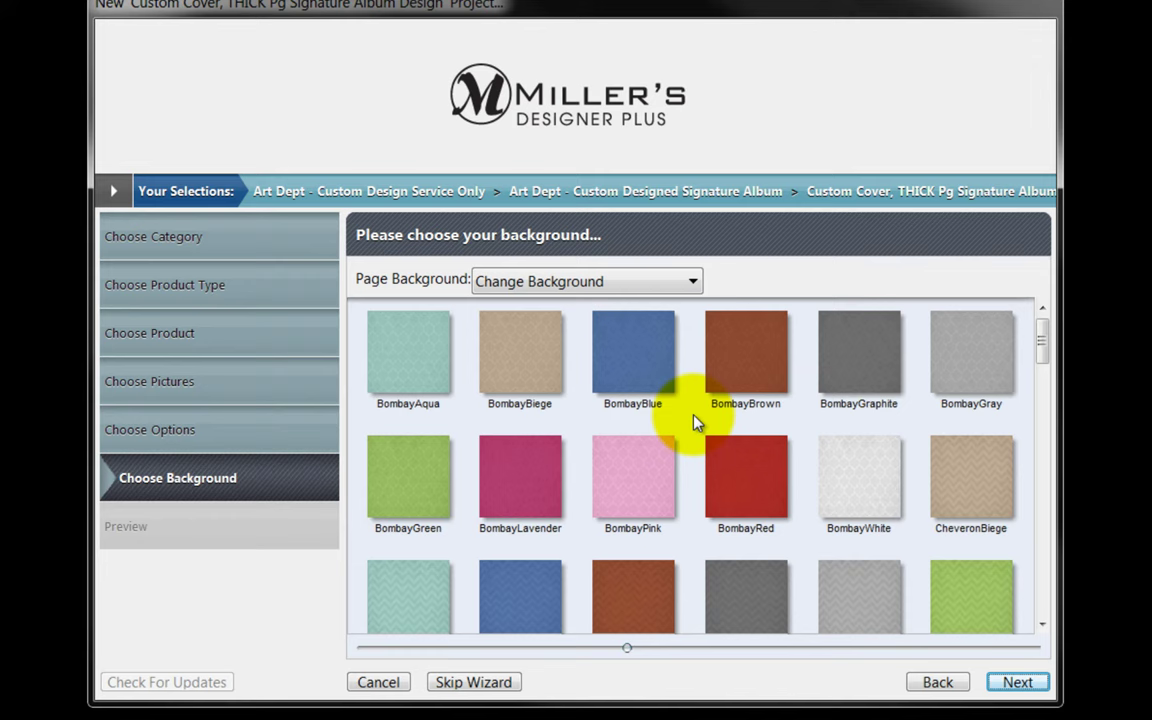
left_click(690, 283)
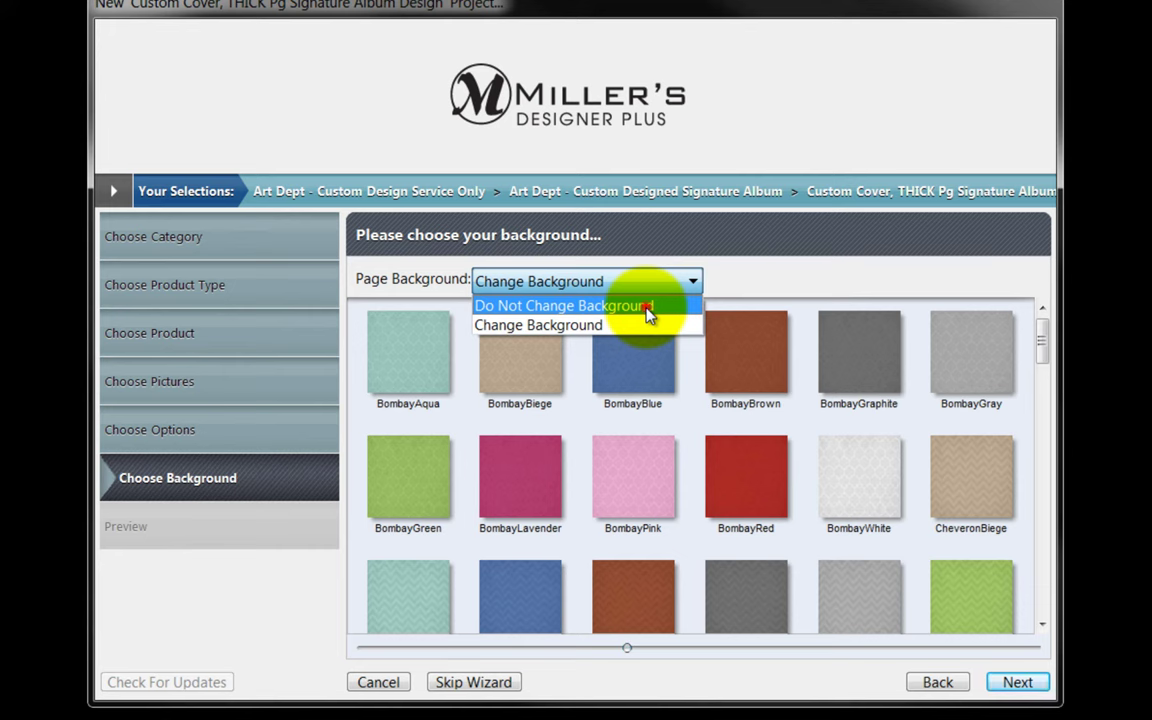
left_click(647, 310)
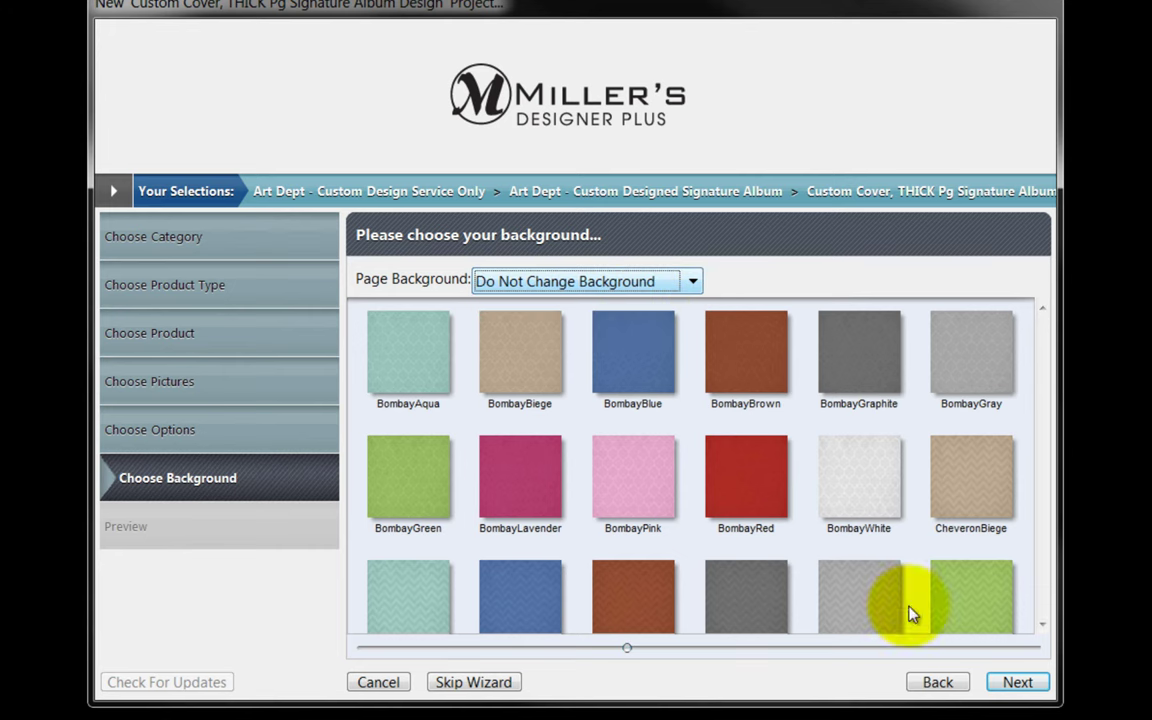
Pass the design preview, name the project 'Demo' and create it.
left_click(1016, 684)
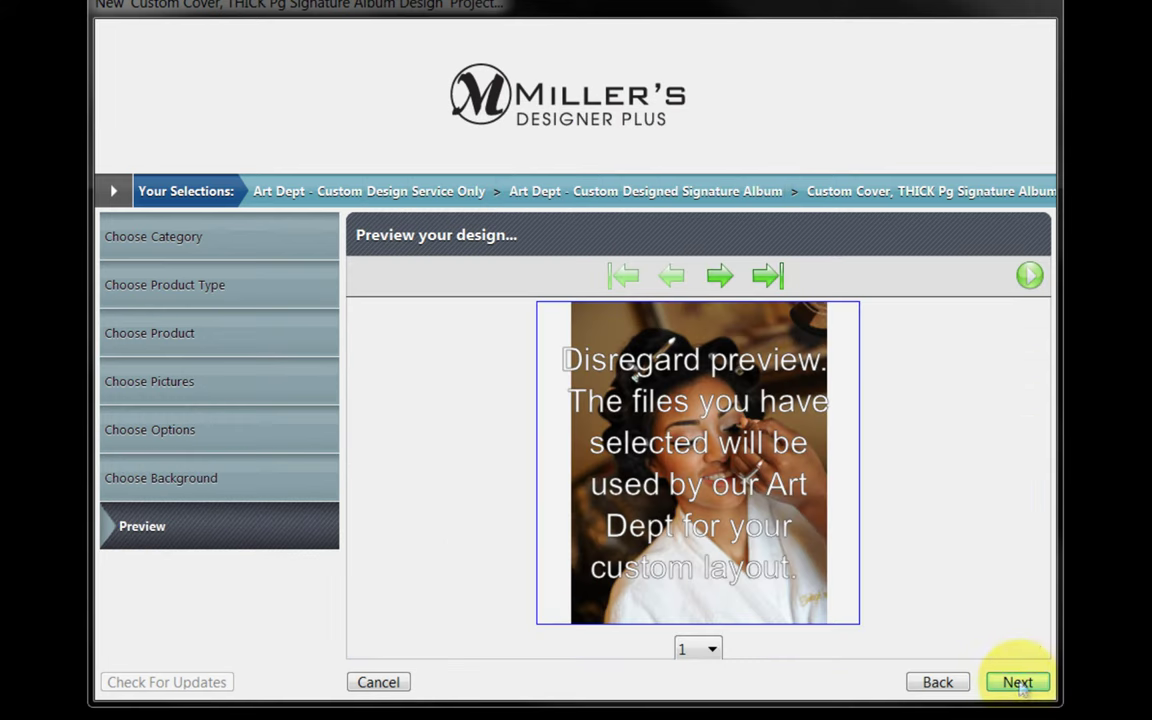
left_click(1018, 683)
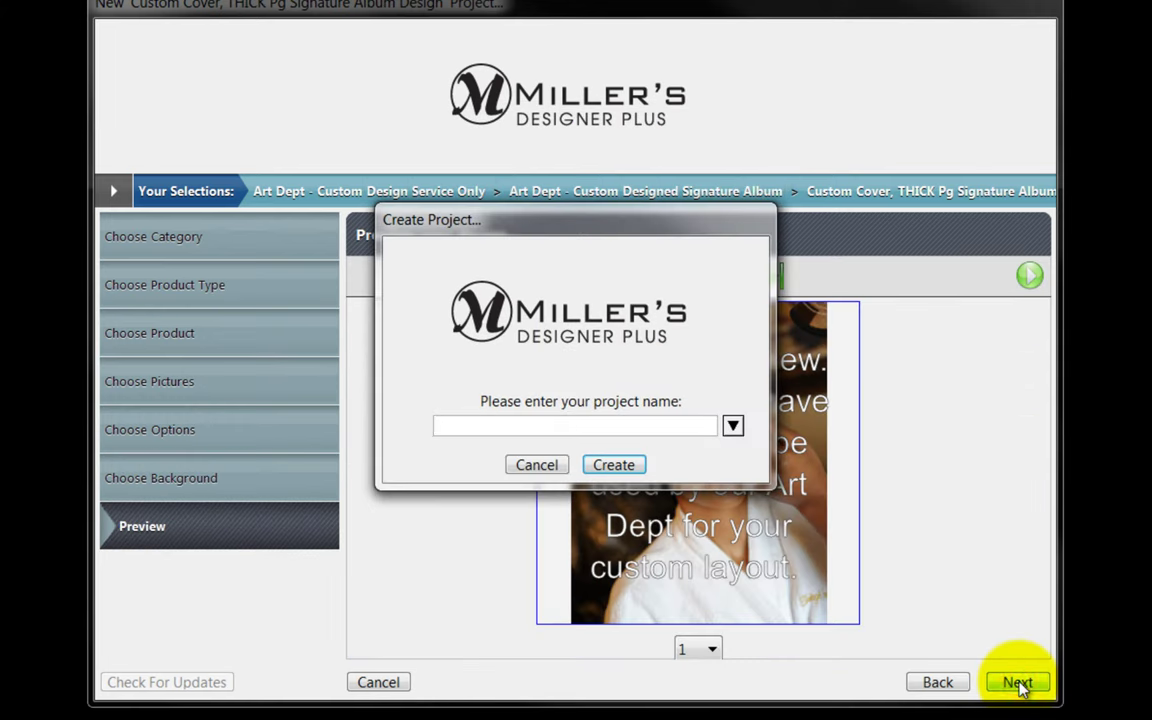
left_click(530, 428)
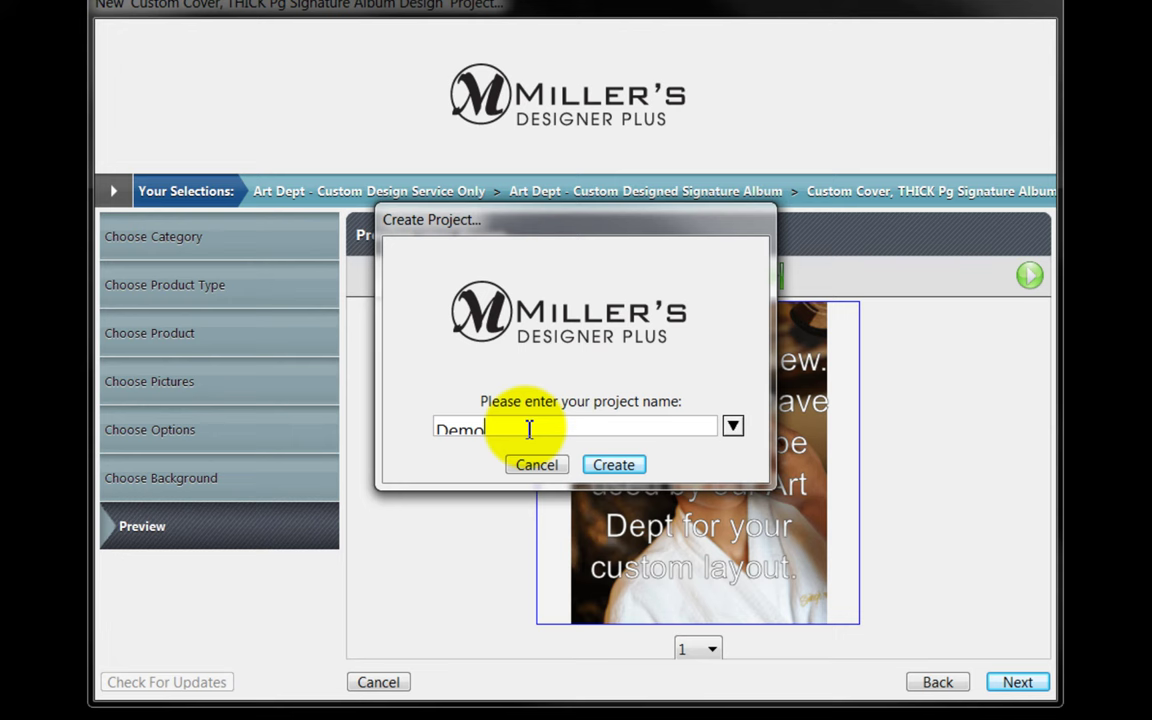
left_click(598, 464)
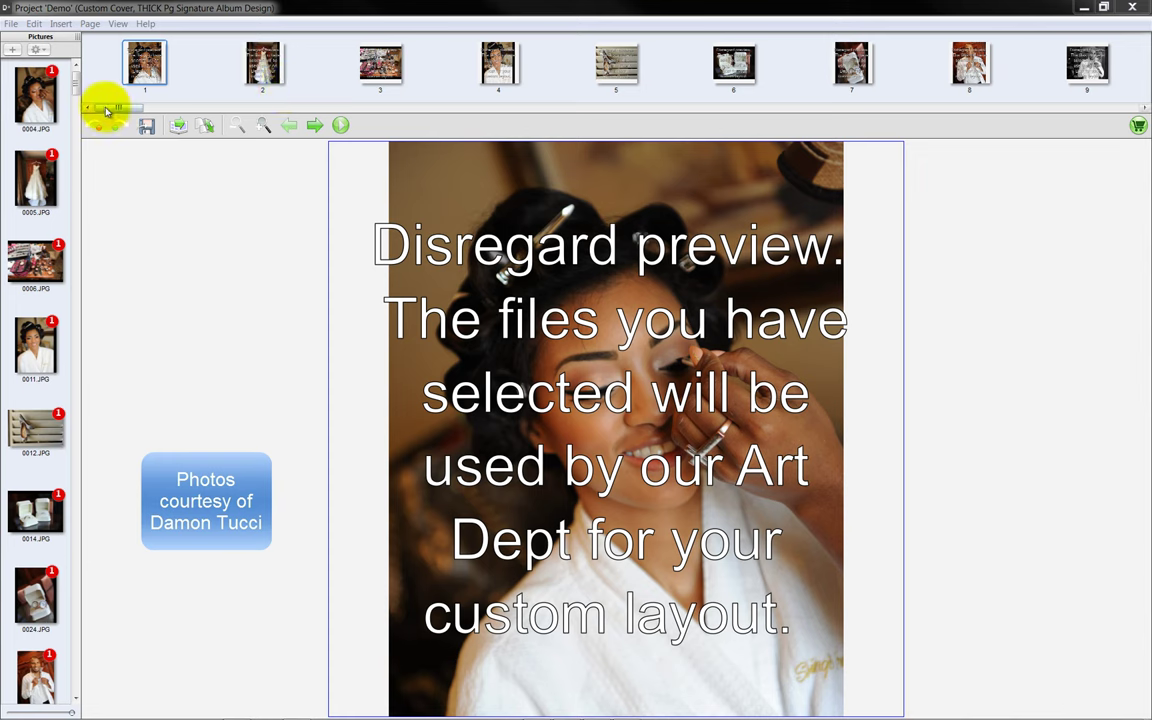
Save the Demo project with File > Save.
mouse_move(115, 110)
left_mouse_down()
mouse_move(244, 104)
mouse_move(108, 103)
left_mouse_up()
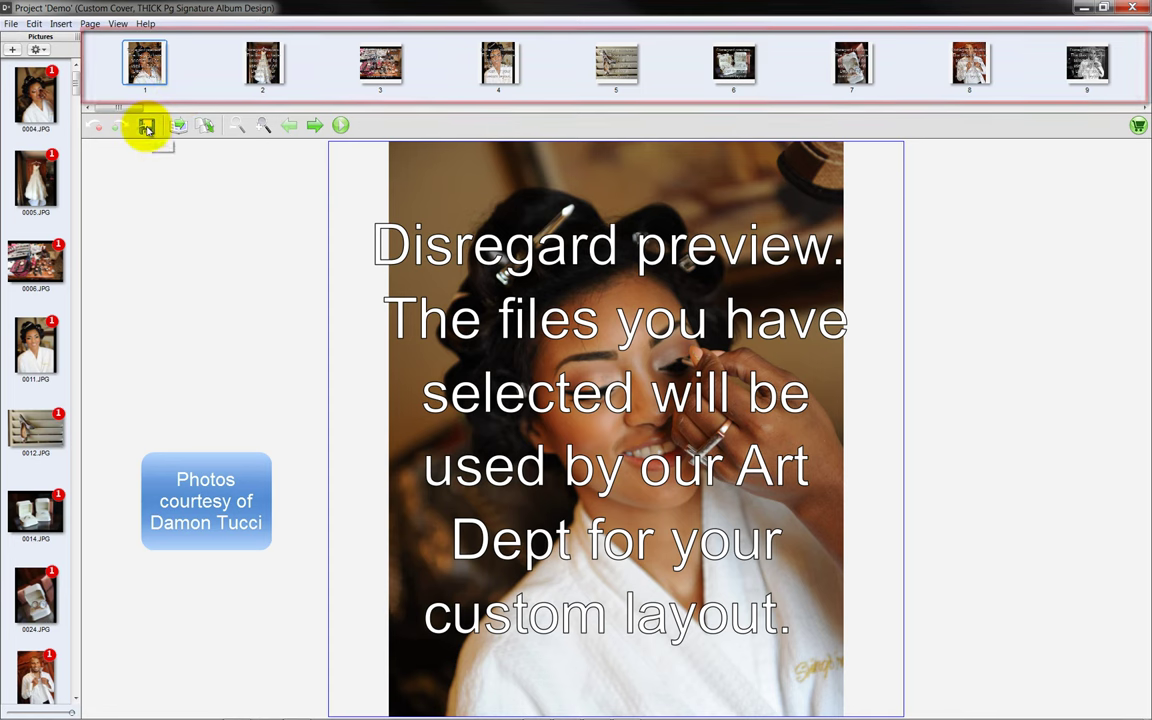
left_click(11, 23)
left_click(27, 40)
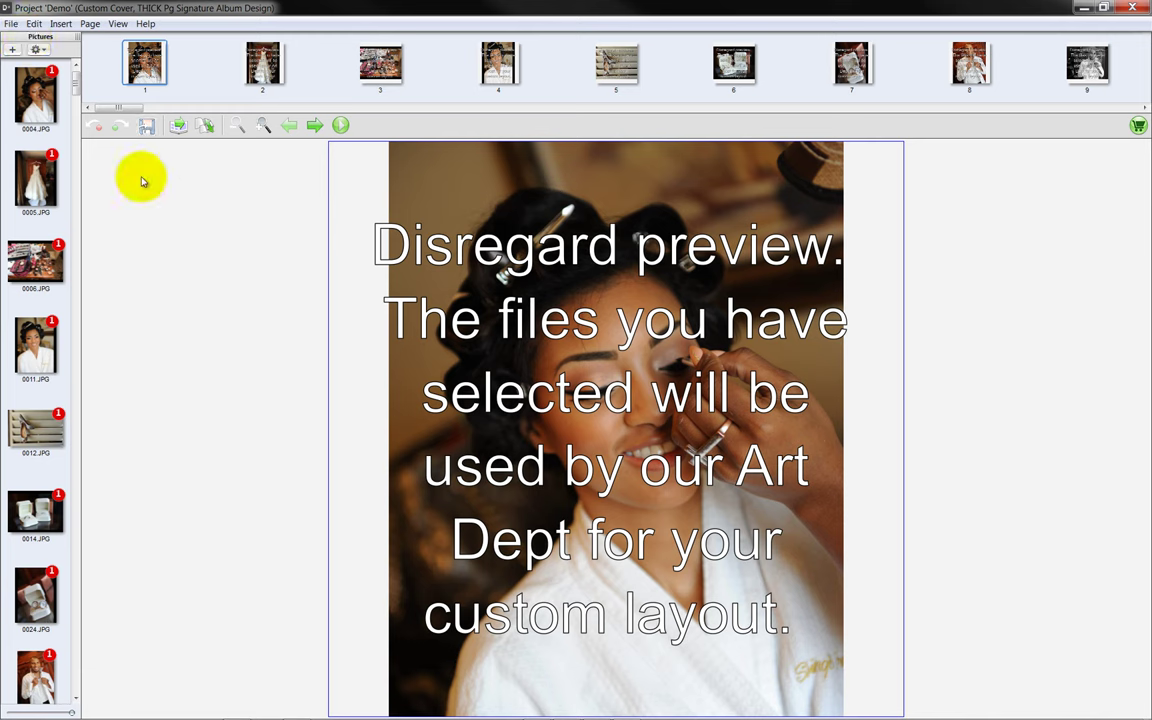
Order the Demo project now, accepting the disclaimer to start the online order.
left_click(11, 23)
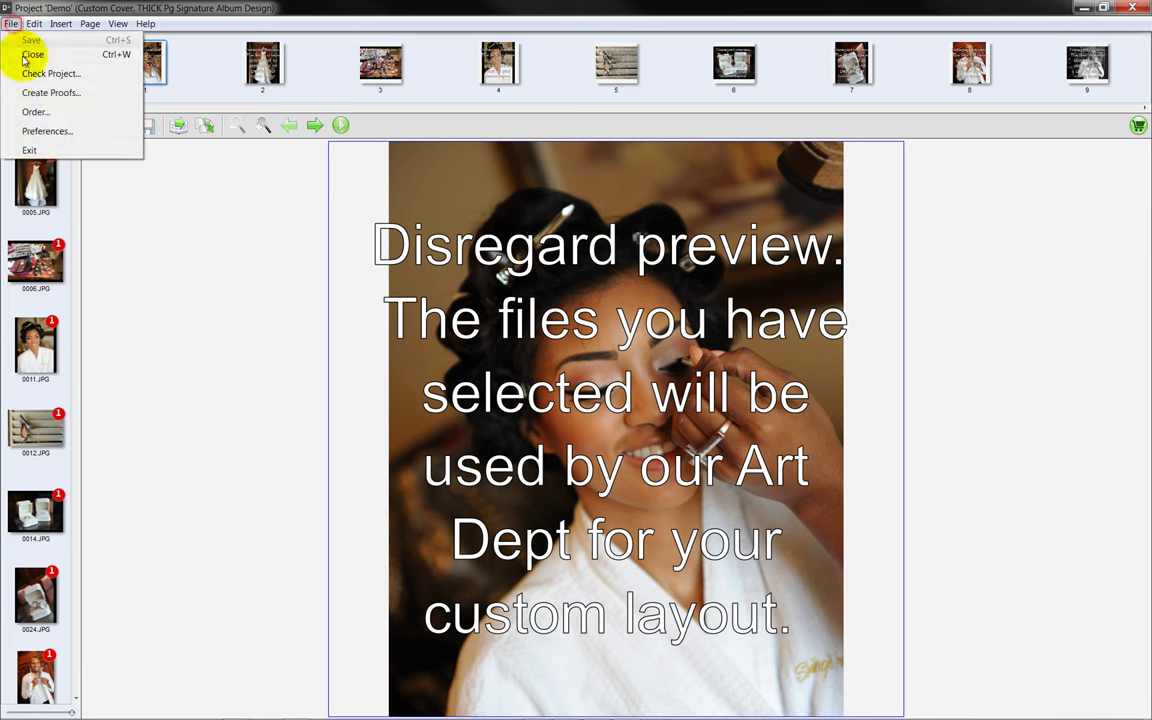
left_click(489, 124)
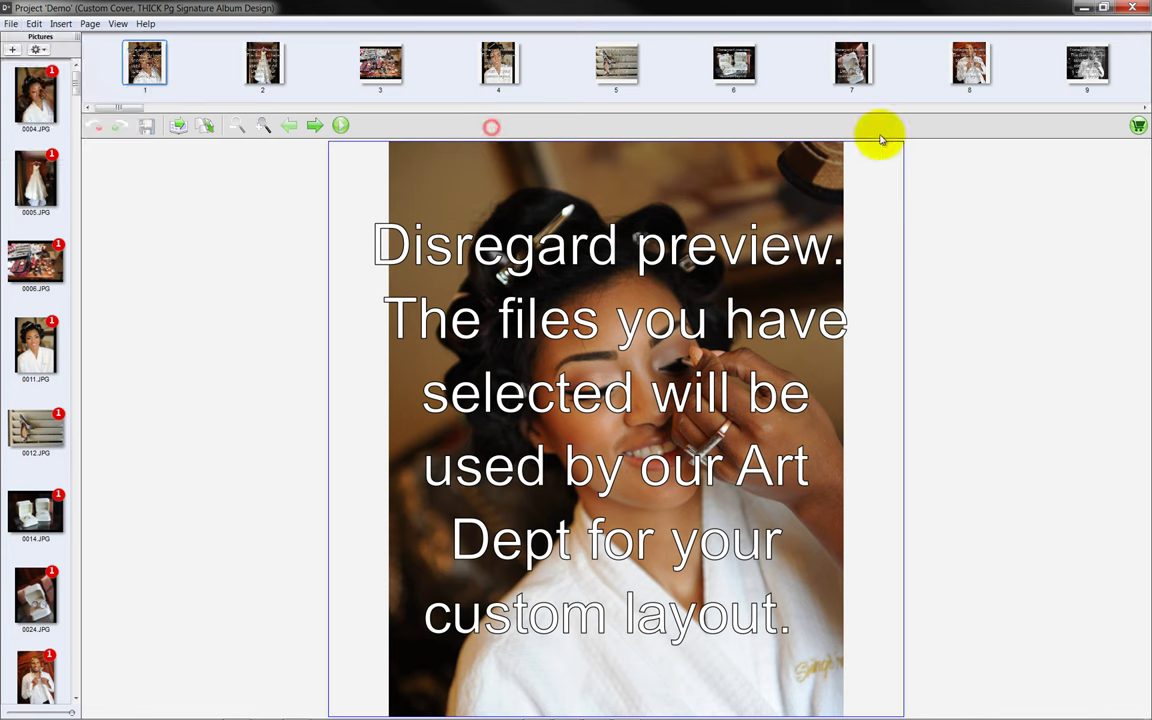
left_click(1138, 125)
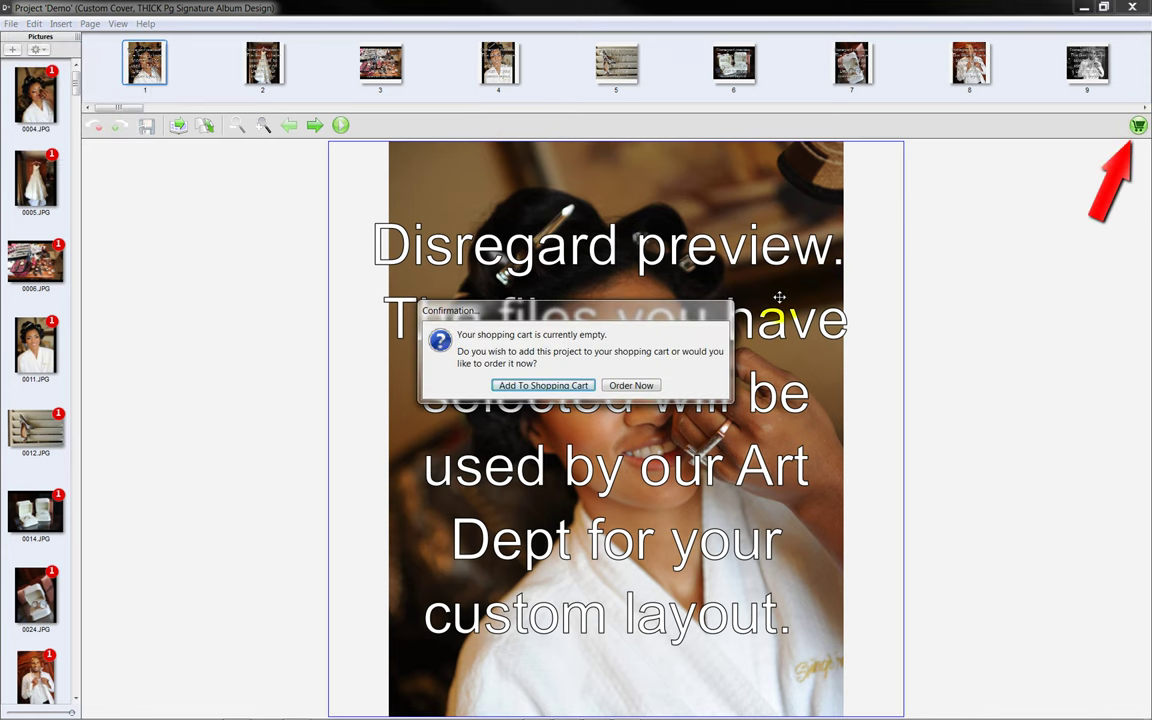
left_click(638, 385)
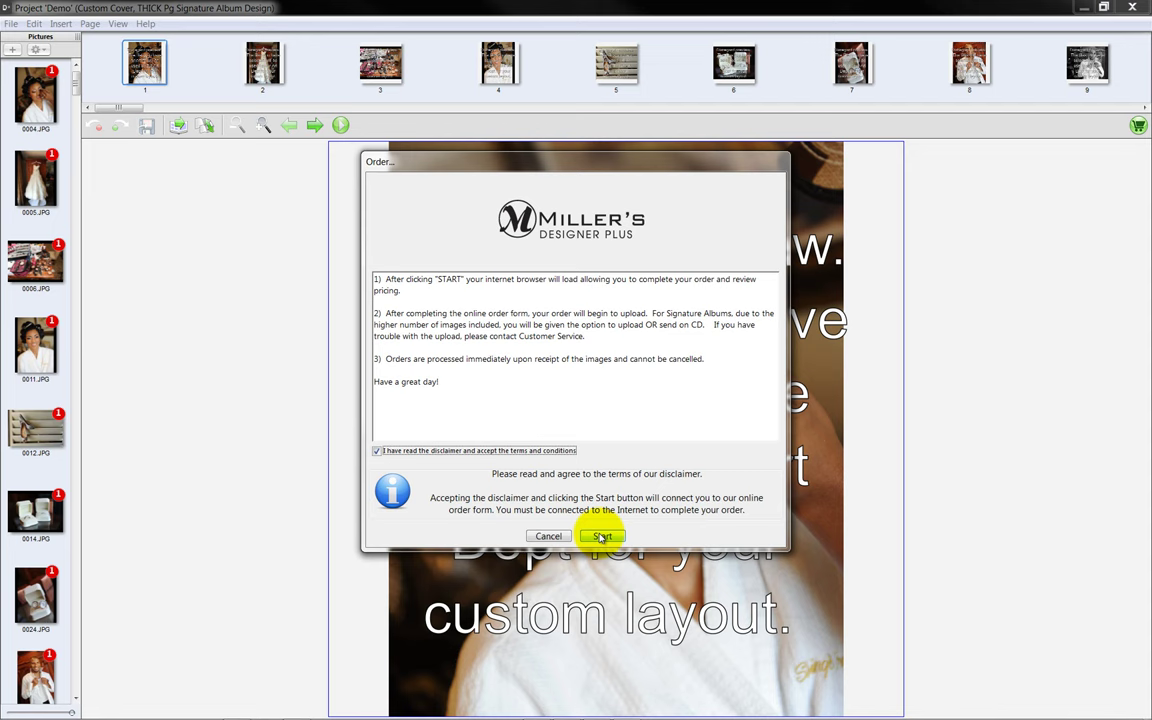
left_click(602, 537)
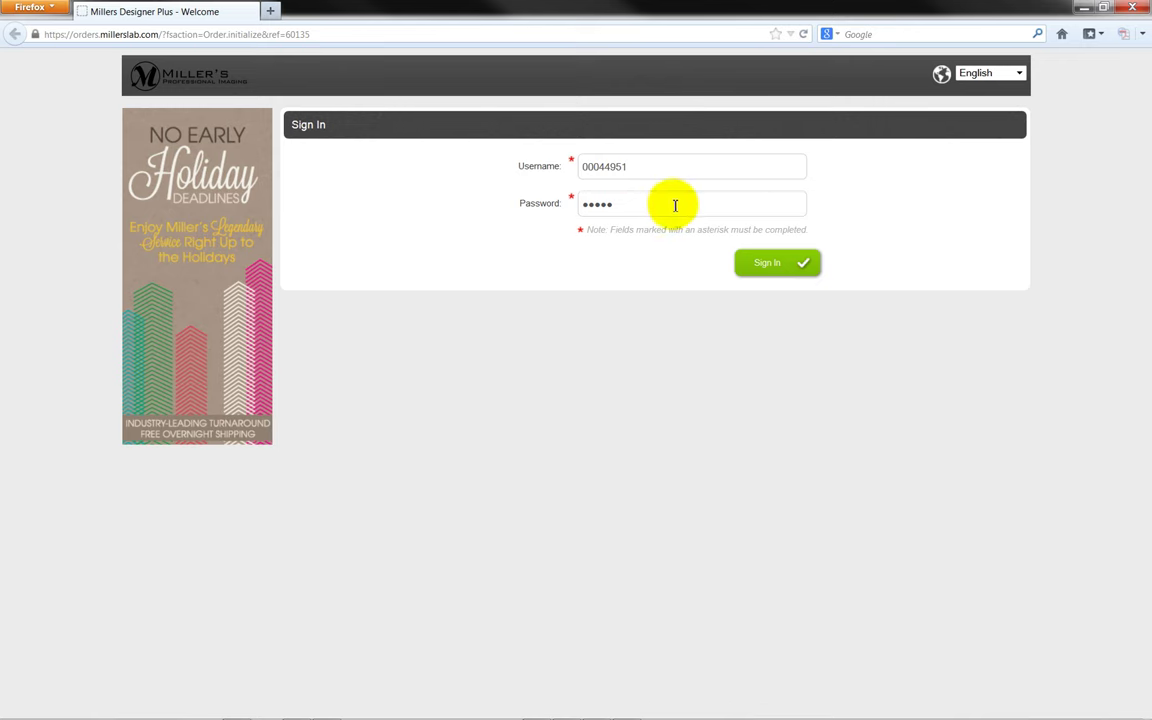
Sign in, choose Artist Choice as Demo's design style, and continue from the cart.
left_click(760, 267)
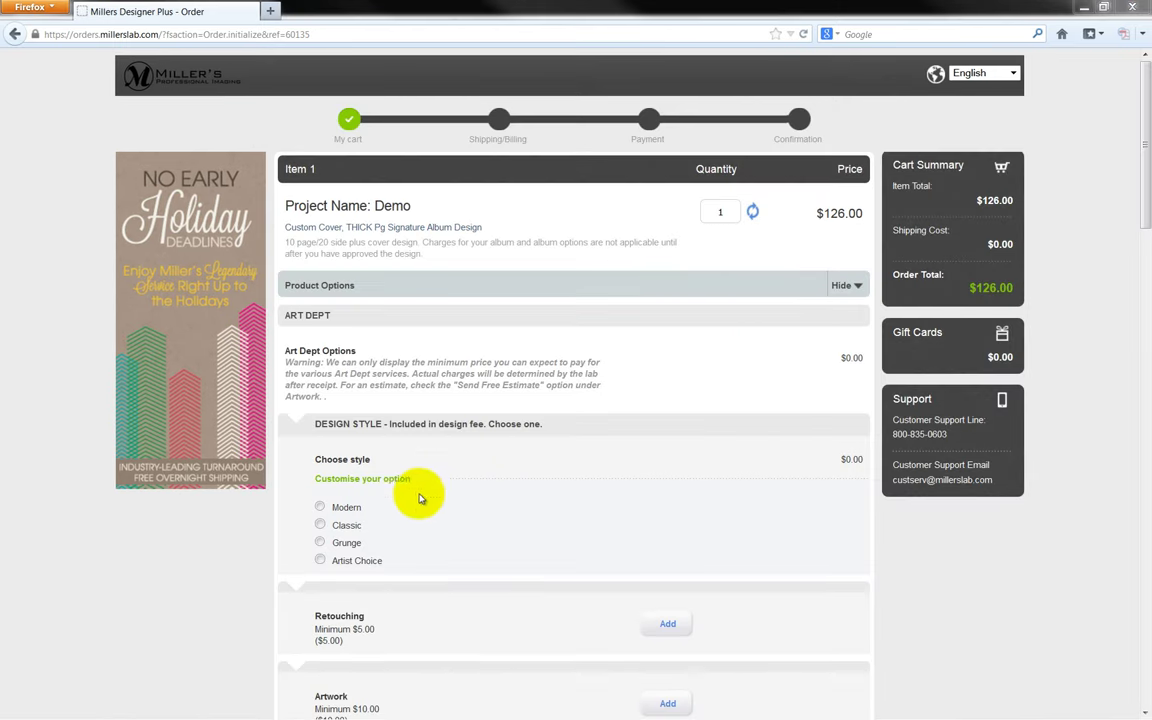
left_click(320, 562)
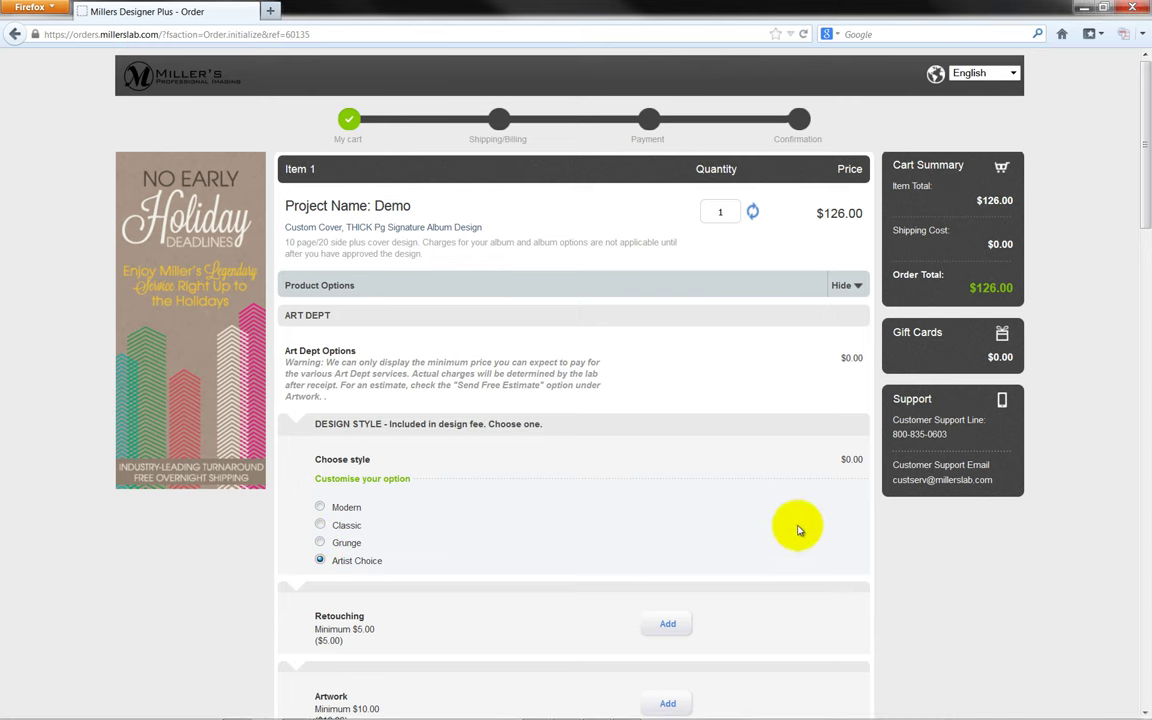
scroll(799, 540, "down", 2)
scroll(799, 530, "down", 6)
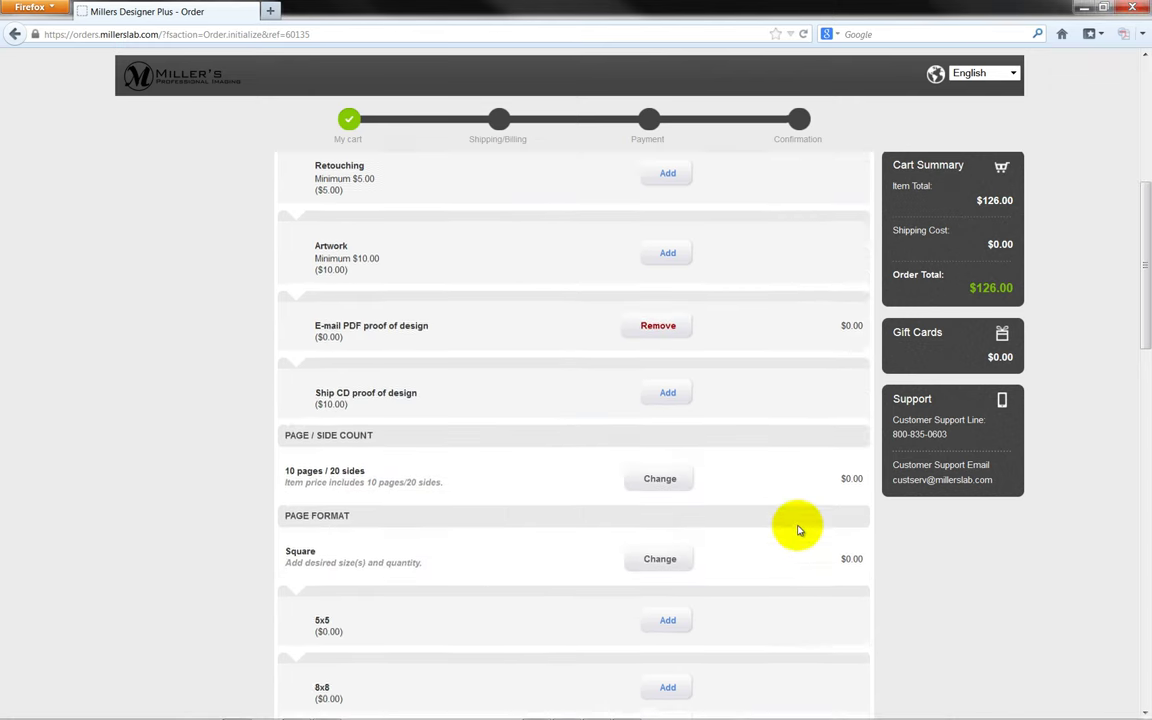
scroll(799, 530, "down", 5)
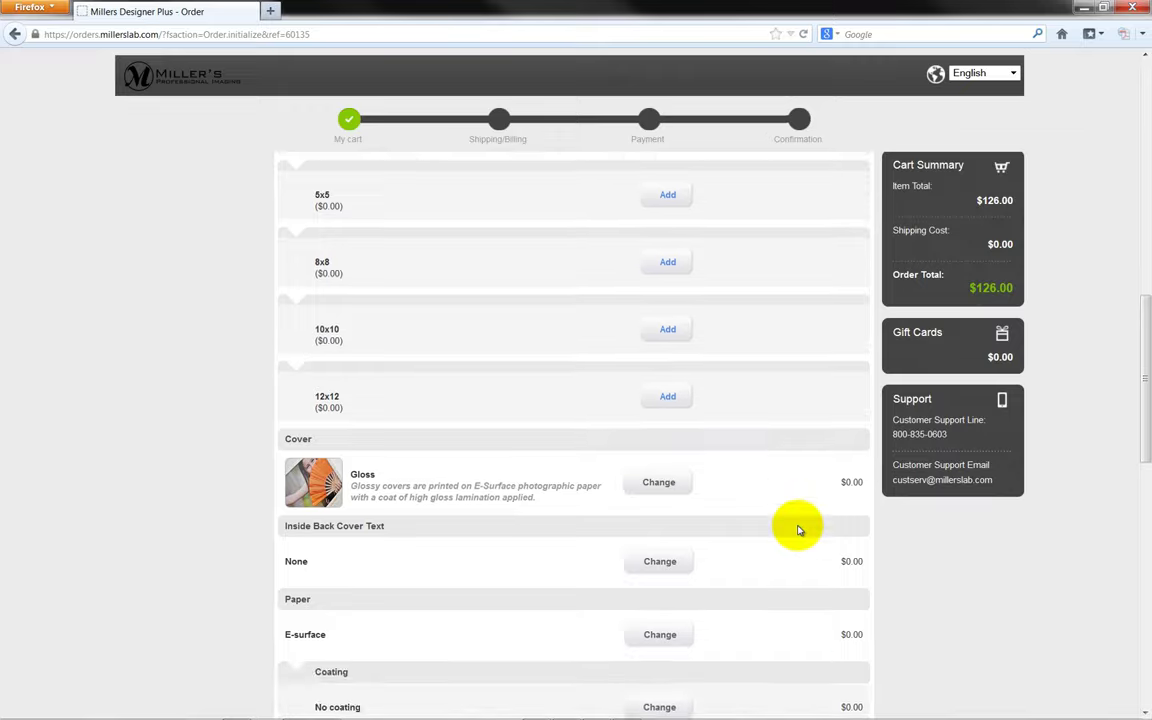
scroll(799, 530, "down", 6)
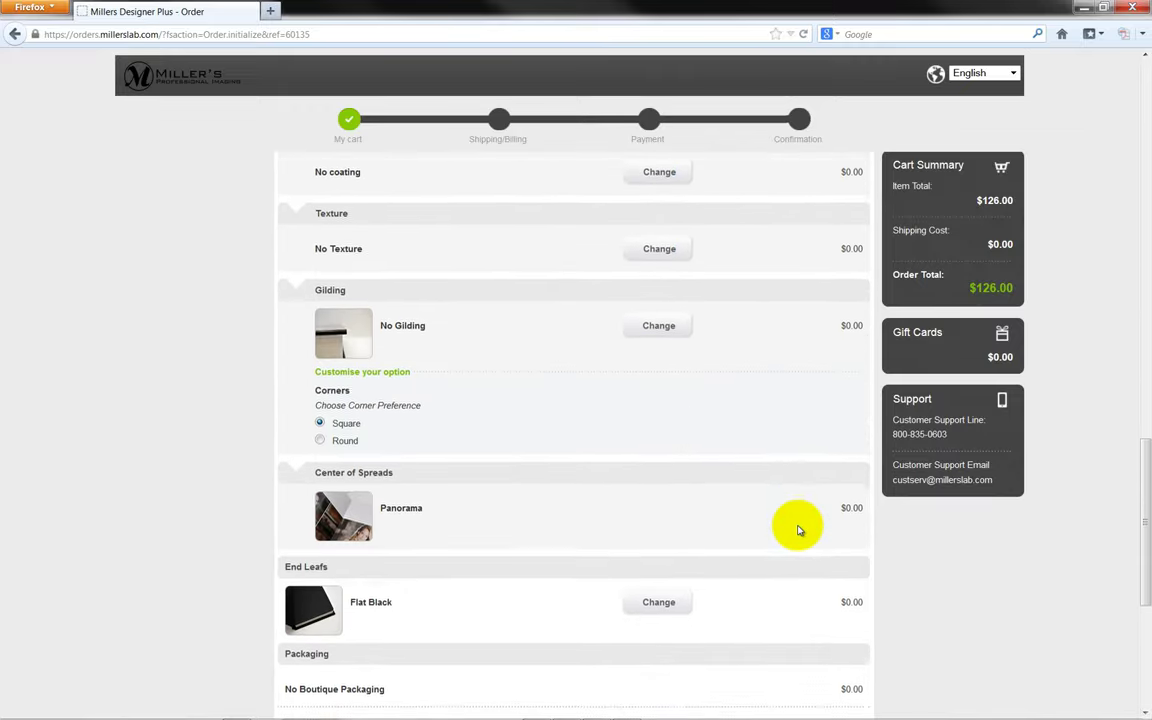
scroll(799, 530, "down", 2)
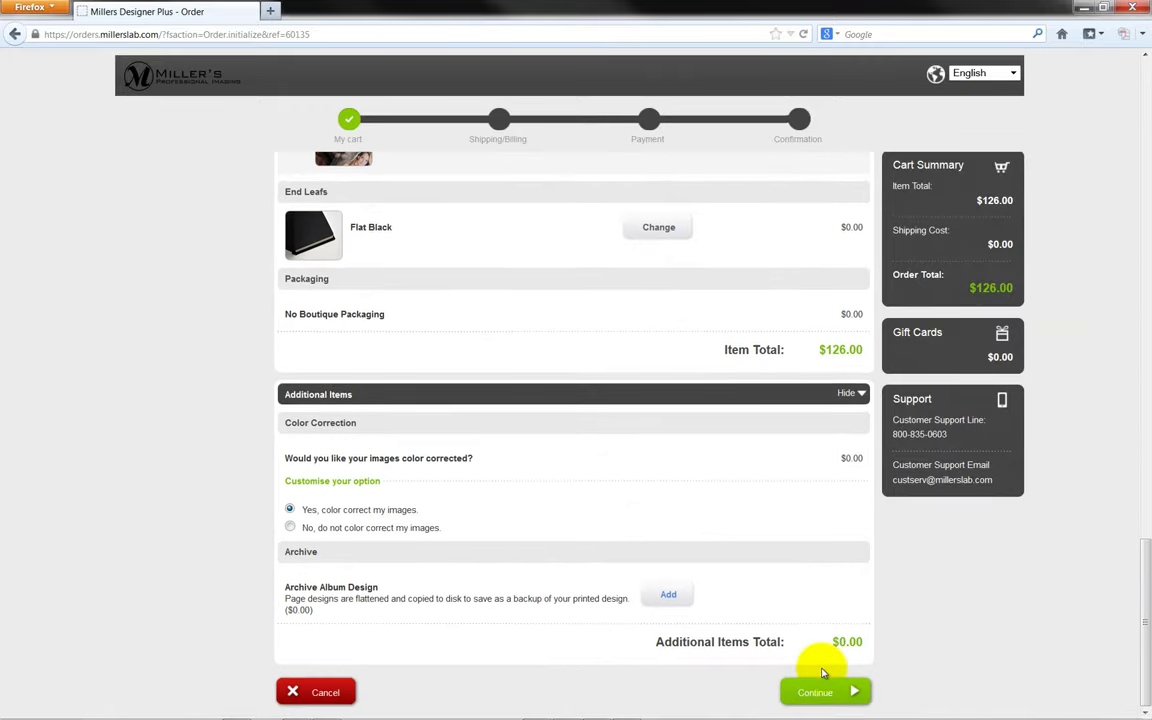
left_click(826, 693)
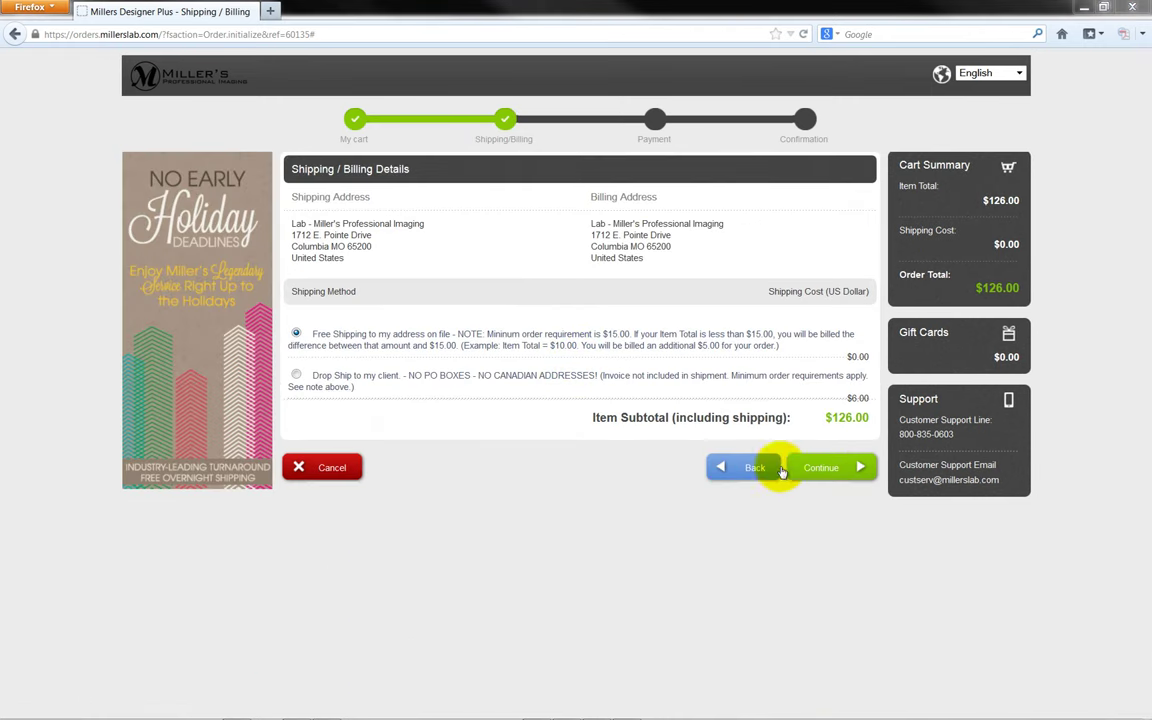
Keep Free Shipping and continue to the Payment page showing $126.00.
left_click(834, 470)
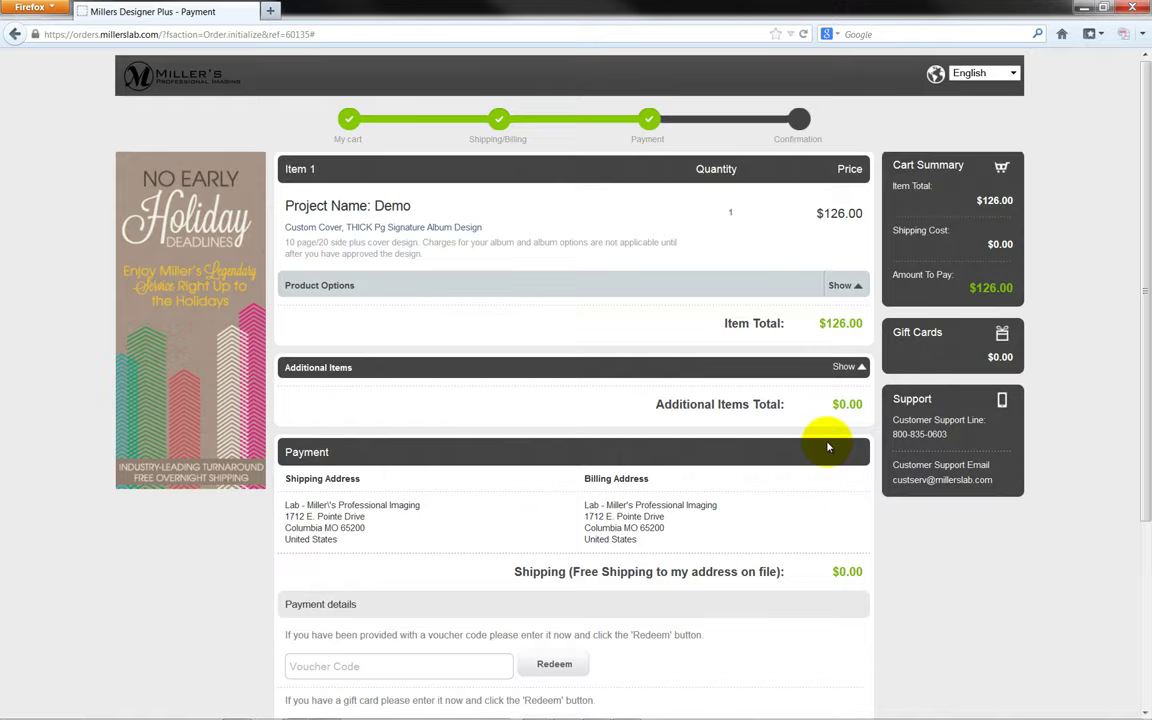
scroll(805, 462, "down", 5)
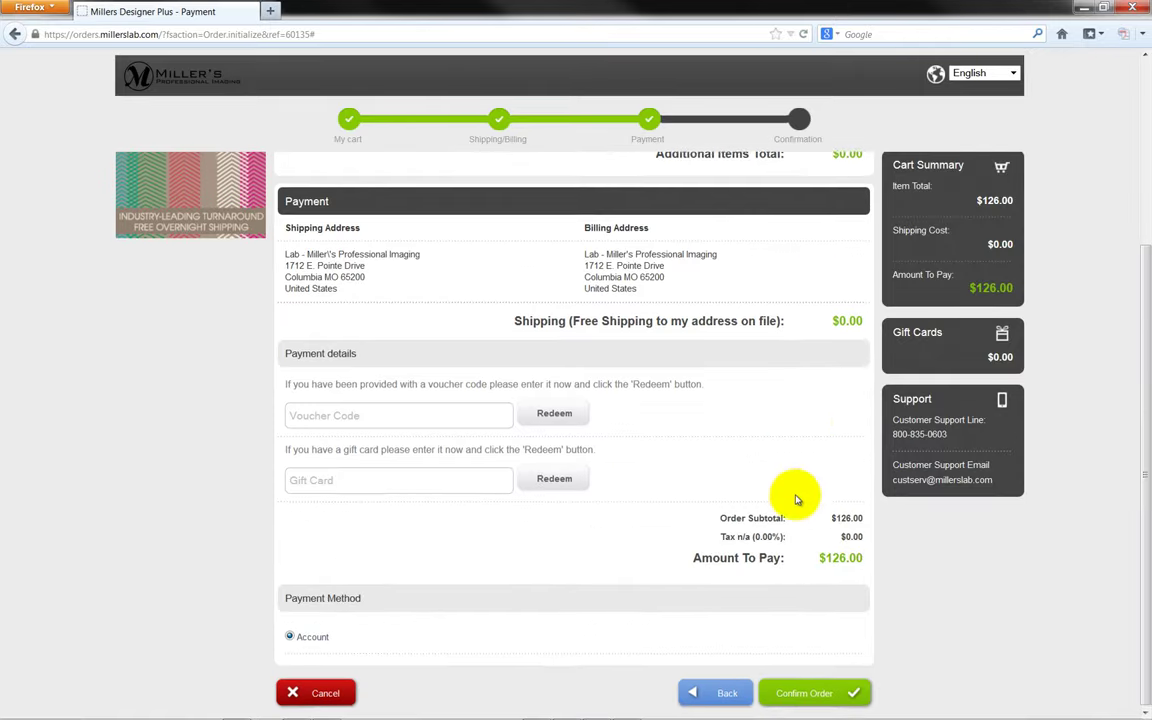